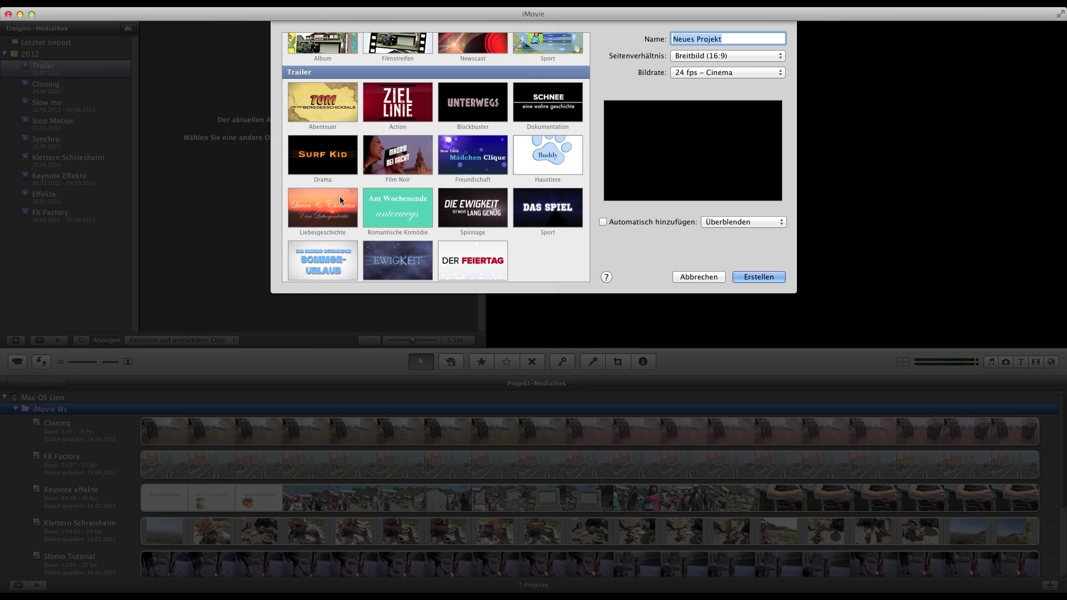
- Create a new project from the Drama trailer template, named "Trailer Bearbeitung"
click(404, 153)
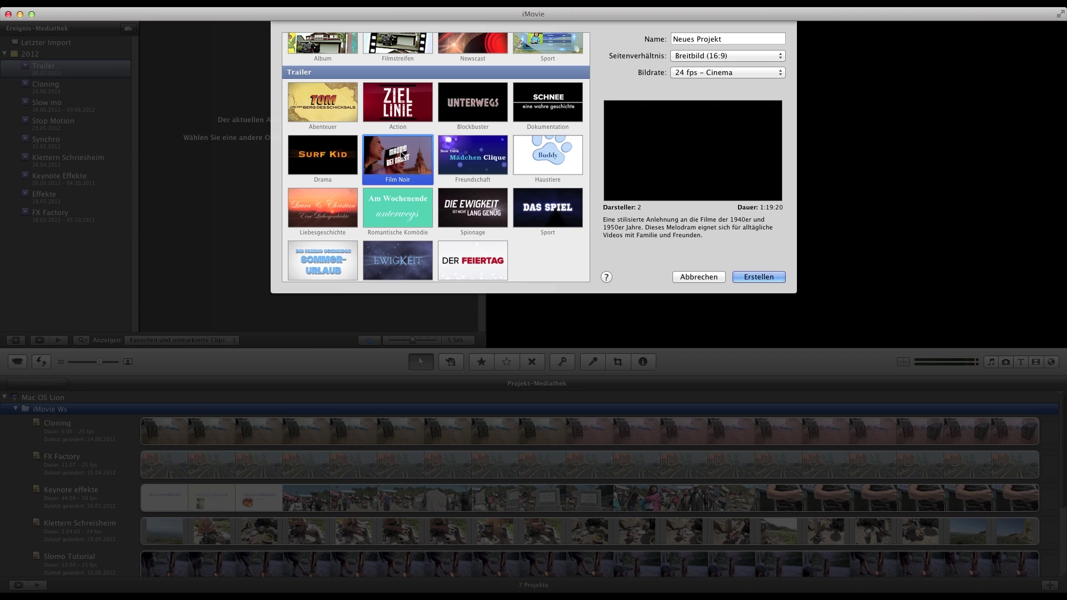
click(333, 156)
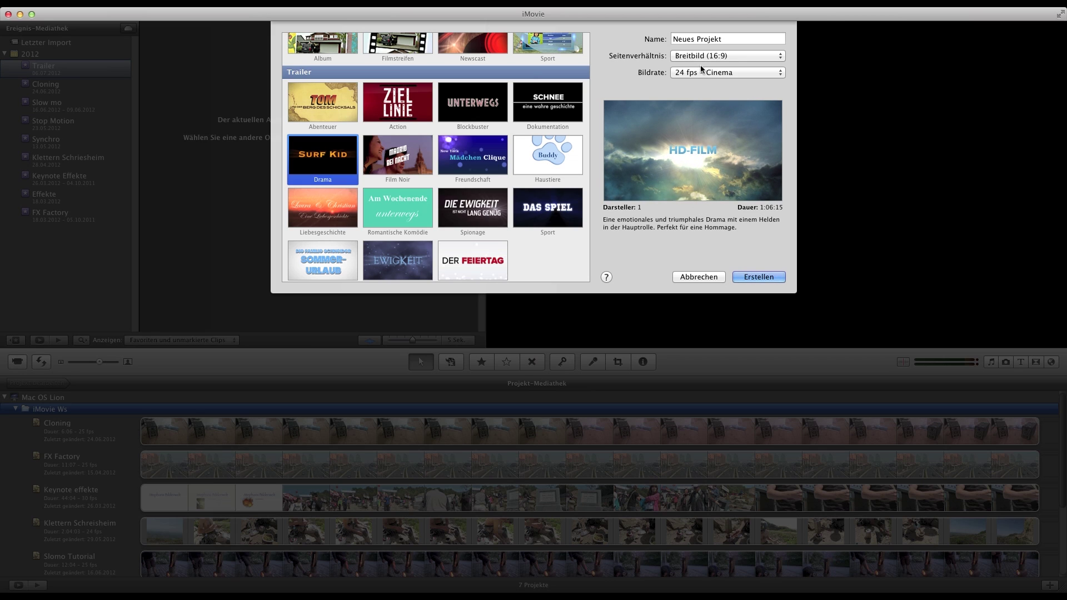
click(730, 38)
text(T)
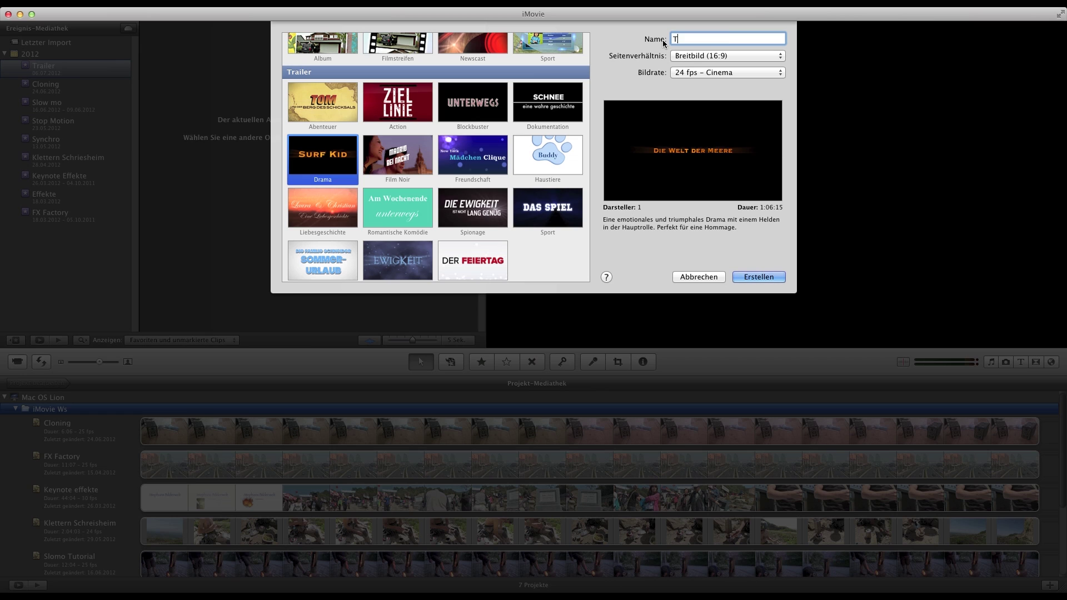
text(railer Be)
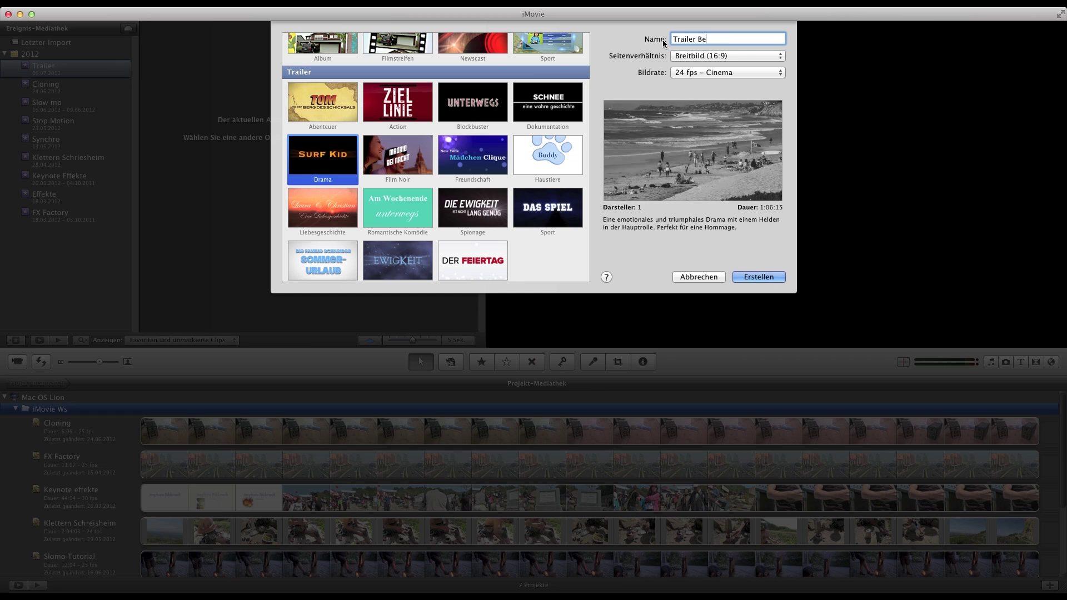
text(arbeitung)
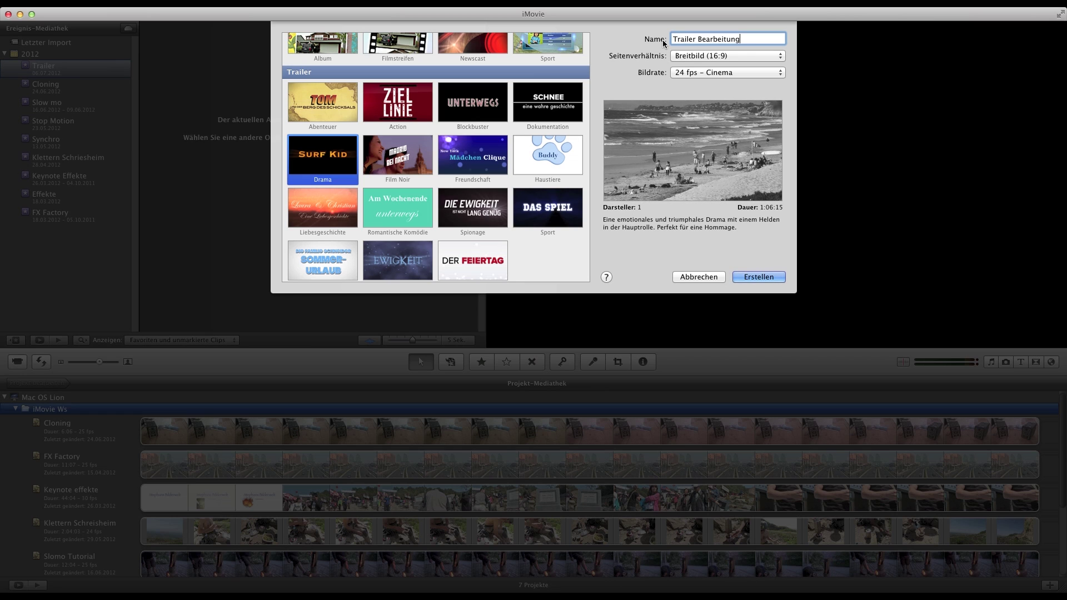
click(767, 281)
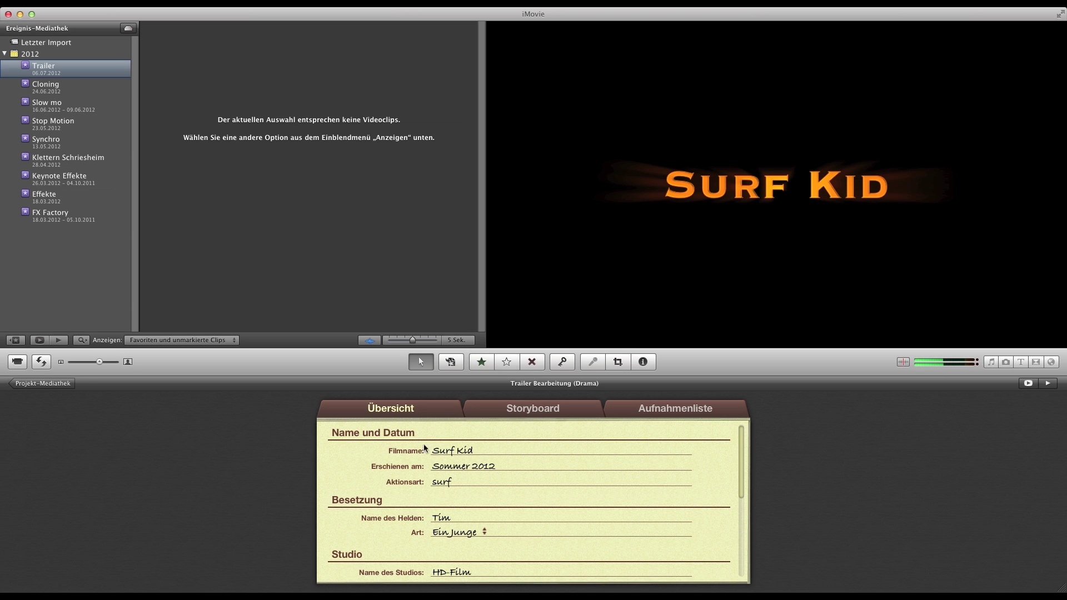
- Set the trailer's film name and studio name to "Stephans Bilderwelt" and enter the hero's first name
scroll(726, 458, down, 10)
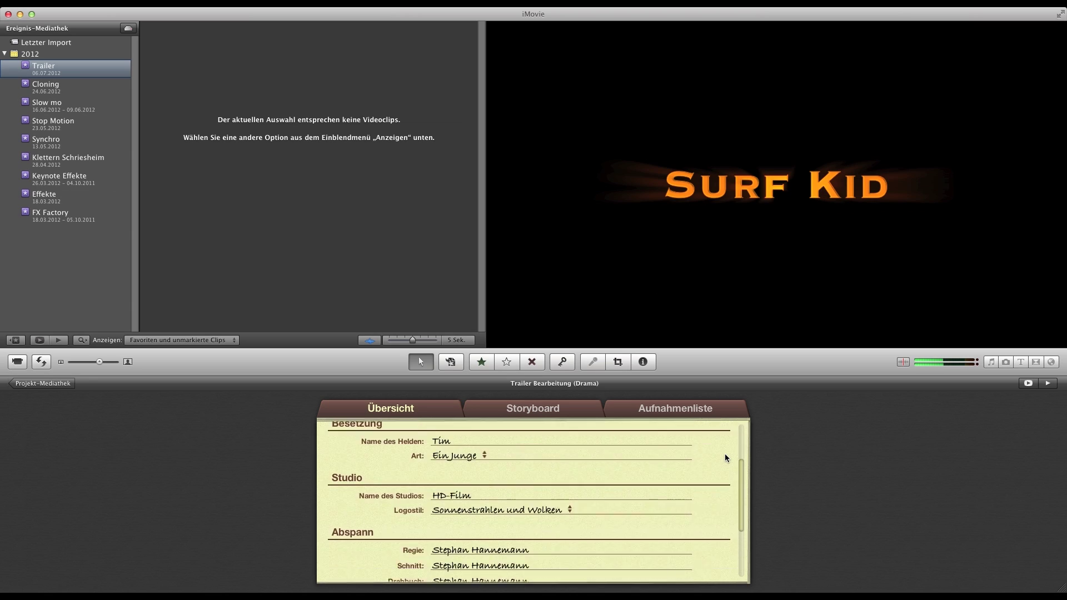
scroll(725, 458, up, 10)
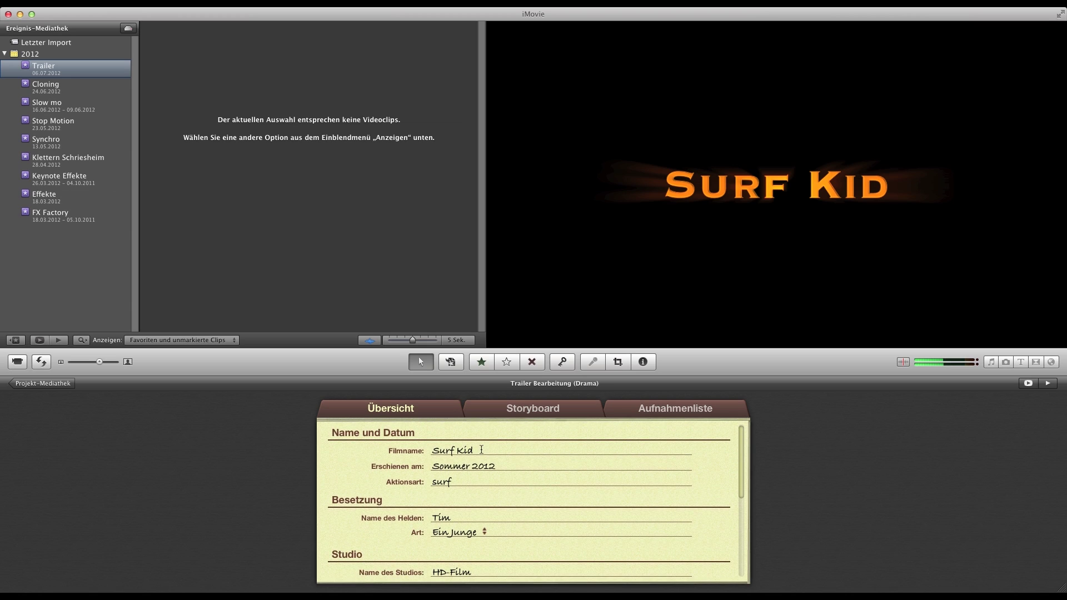
click(481, 451)
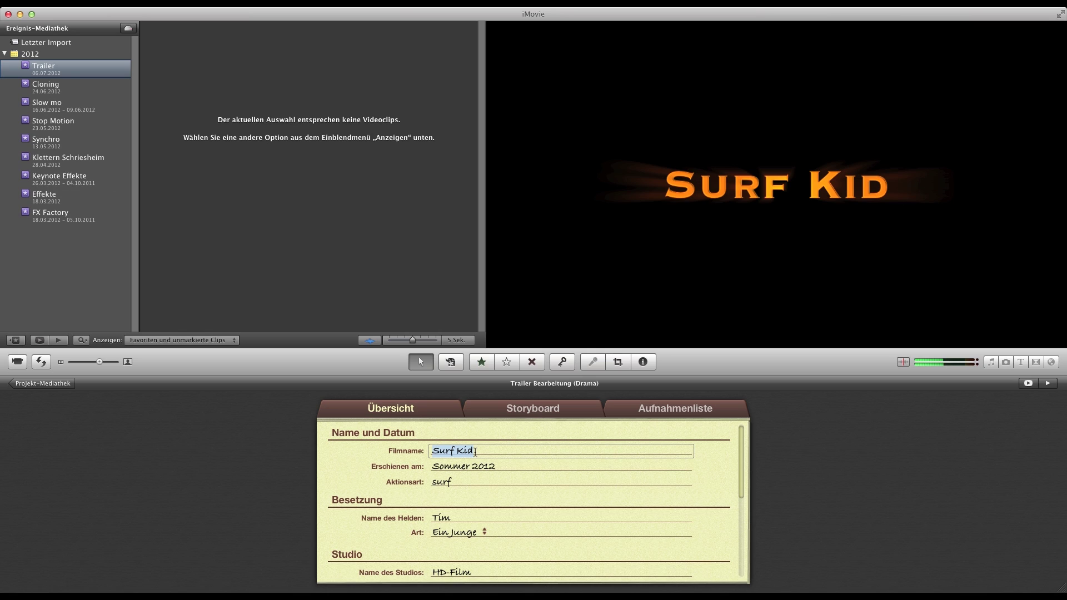
text(T)
key(BackSpace)
text(Stepha)
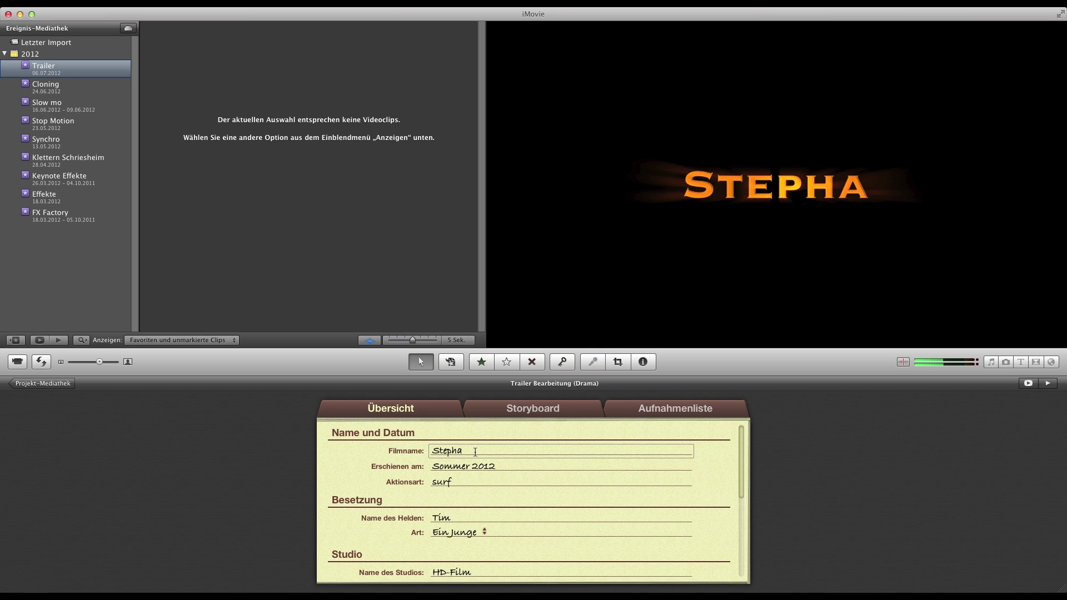
text(ns)
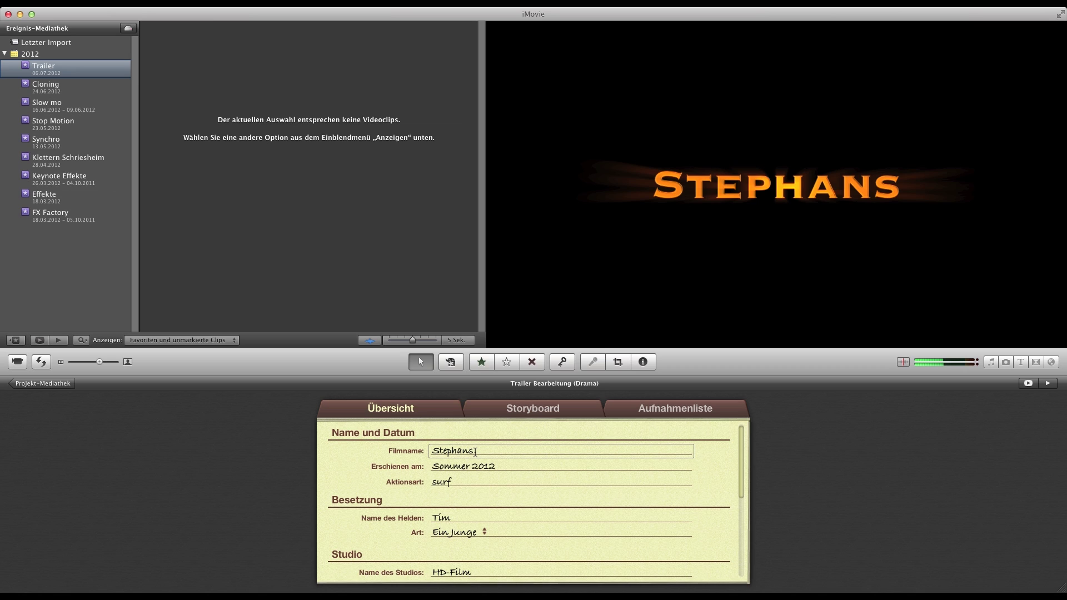
text( Bilderwelt)
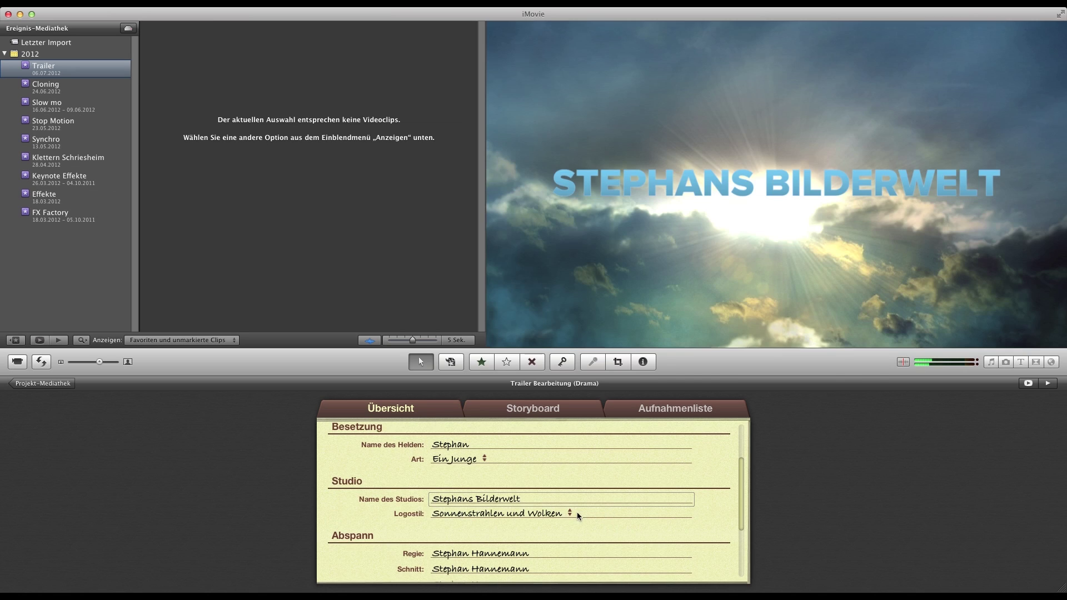
- Try the studio logo styles Verschneiter Berggipfel and Leuchtende Pyramide
click(578, 517)
click(561, 529)
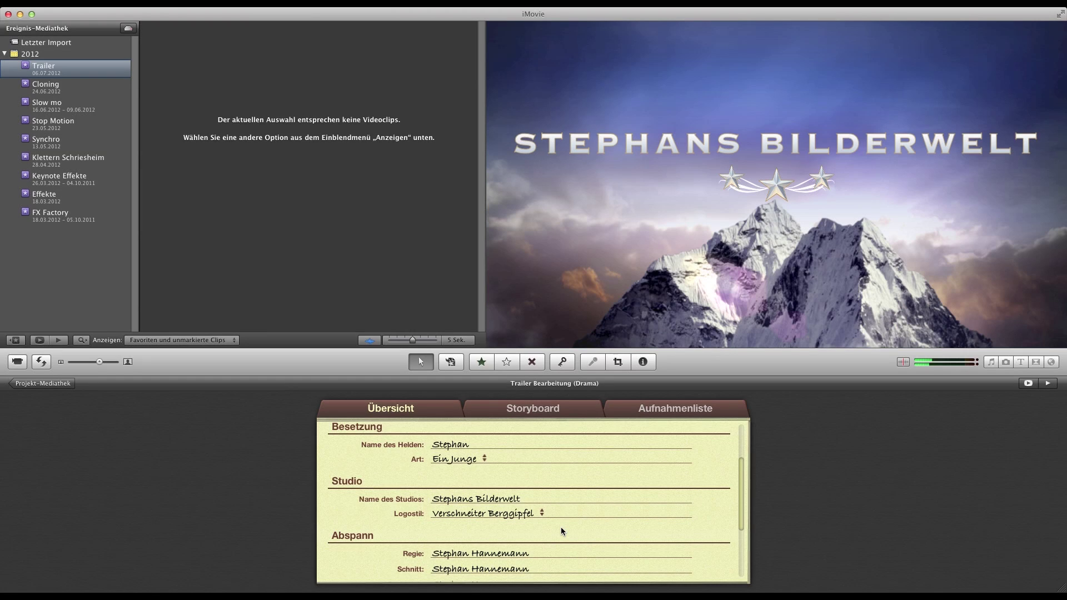
click(553, 516)
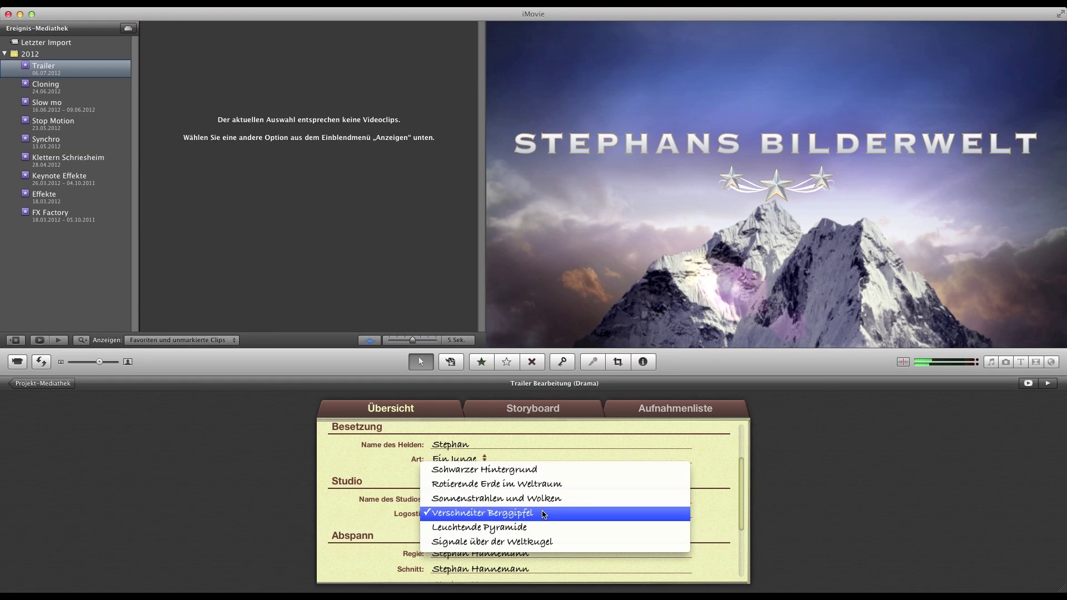
click(537, 527)
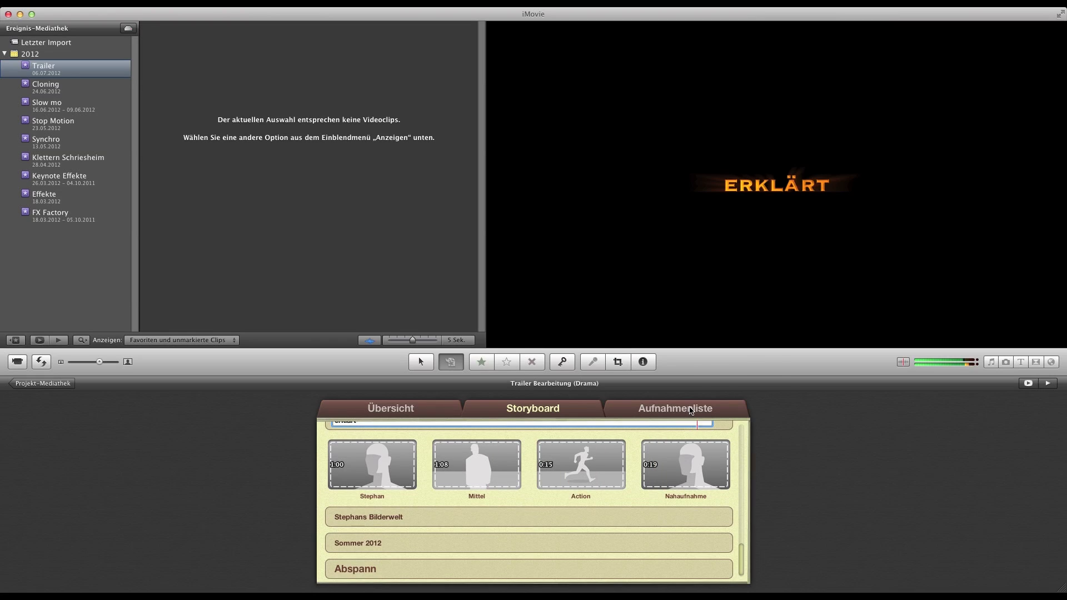
- Review the trailer's shot list (Aufnahmenliste) to see which kinds of clips it needs
click(691, 411)
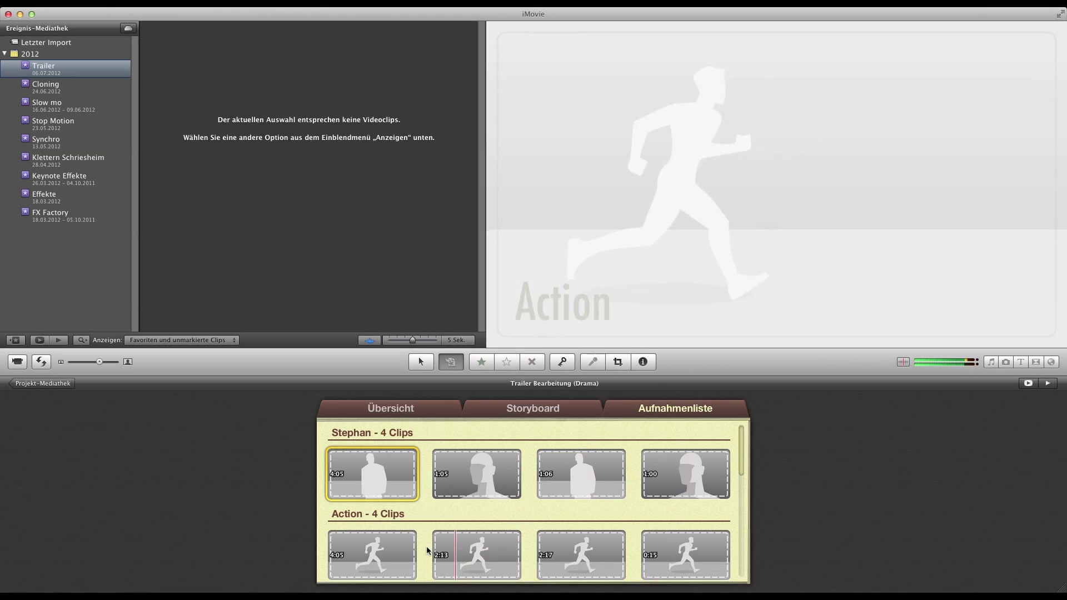
scroll(460, 525, down, 3)
scroll(460, 525, down, 5)
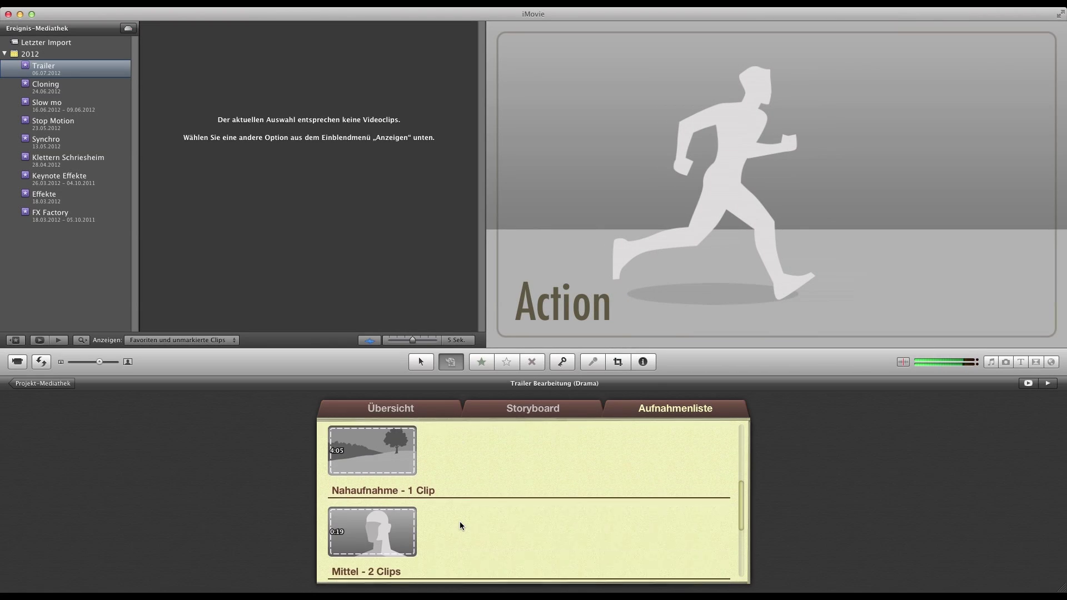
scroll(459, 521, up, 8)
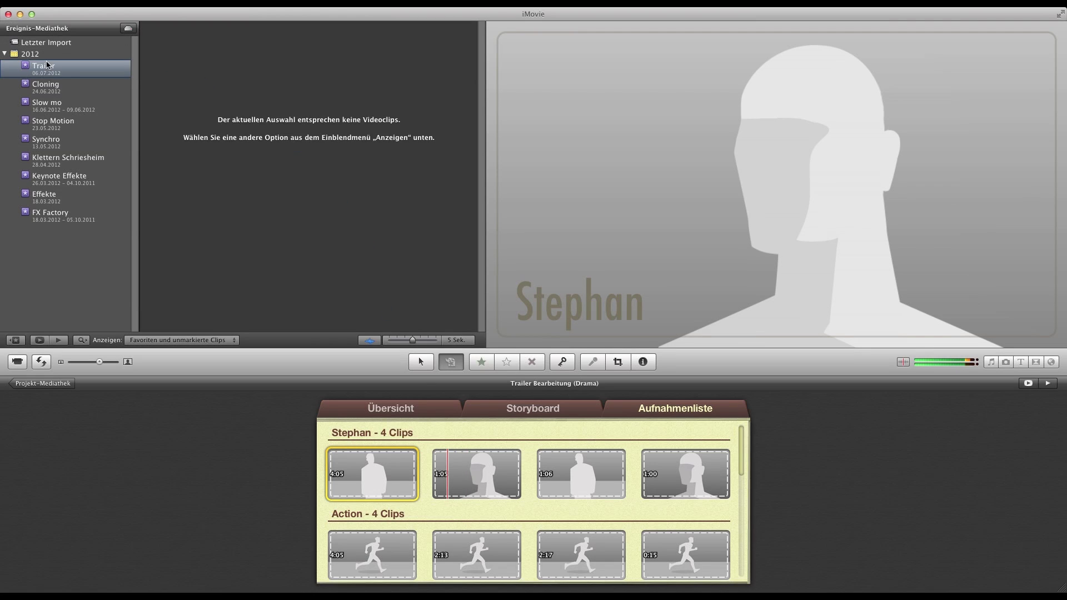
- Start an import of existing footage into the event library
click(77, 3)
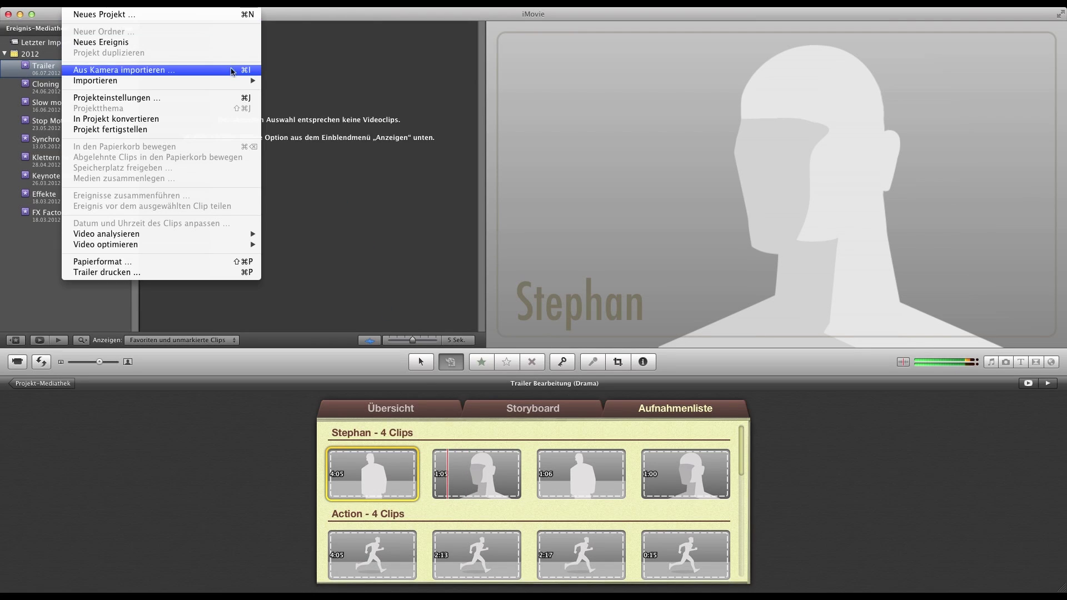
mouse_move(257, 82)
click(294, 83)
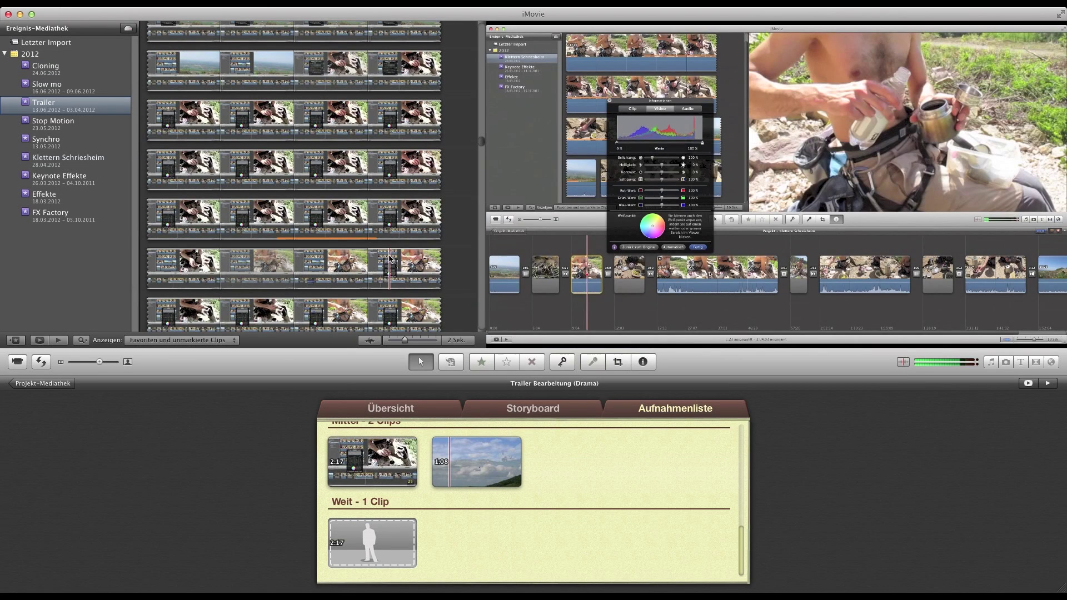
- Look through the footage in the Trailer event for clips suited to the trailer
scroll(317, 220, up, 5)
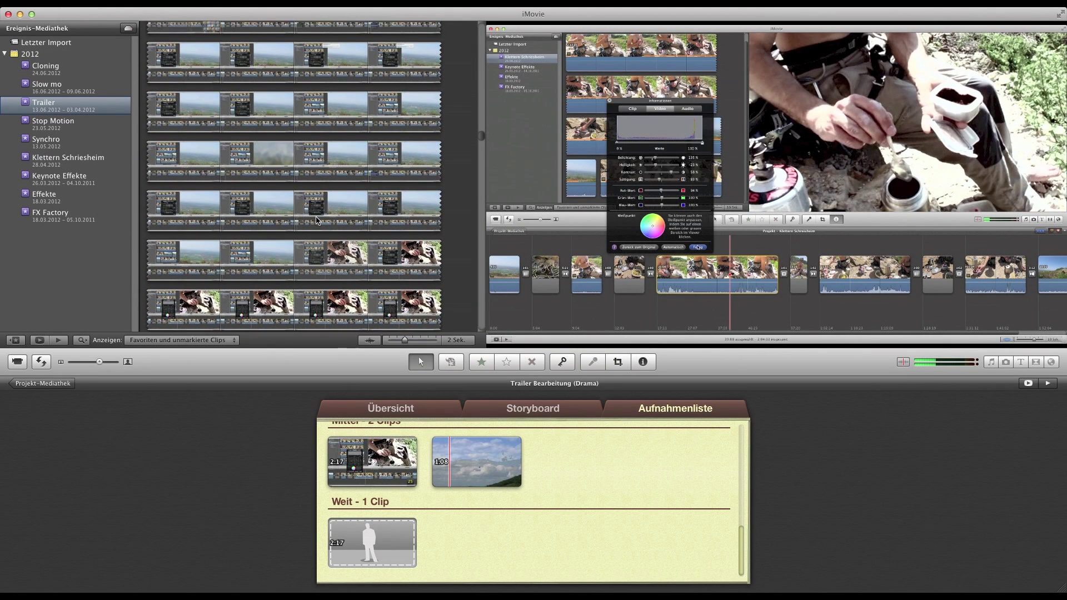
scroll(317, 220, up, 5)
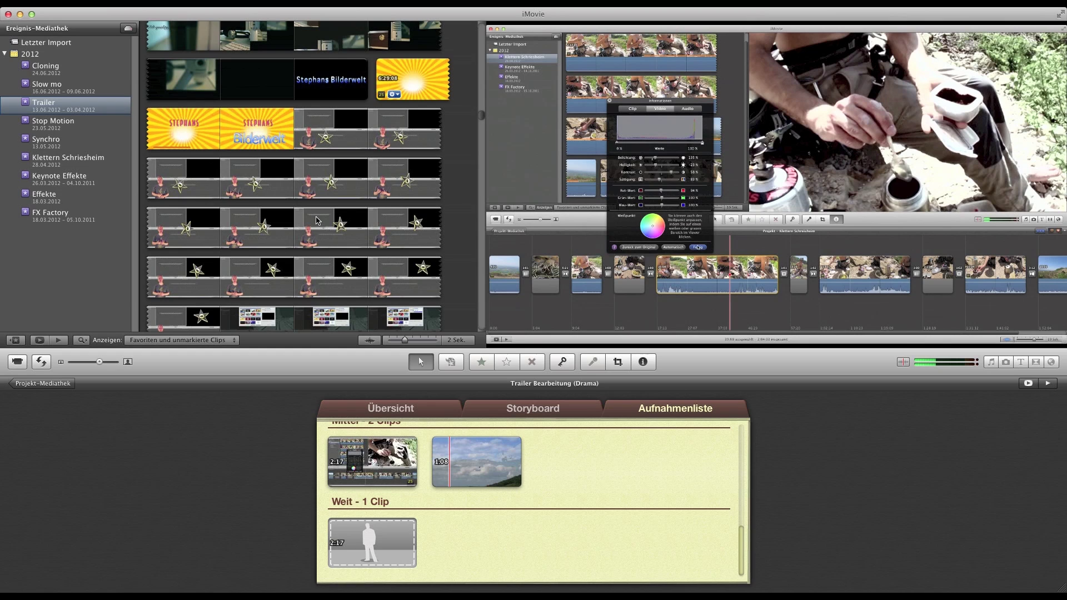
scroll(316, 220, up, 10)
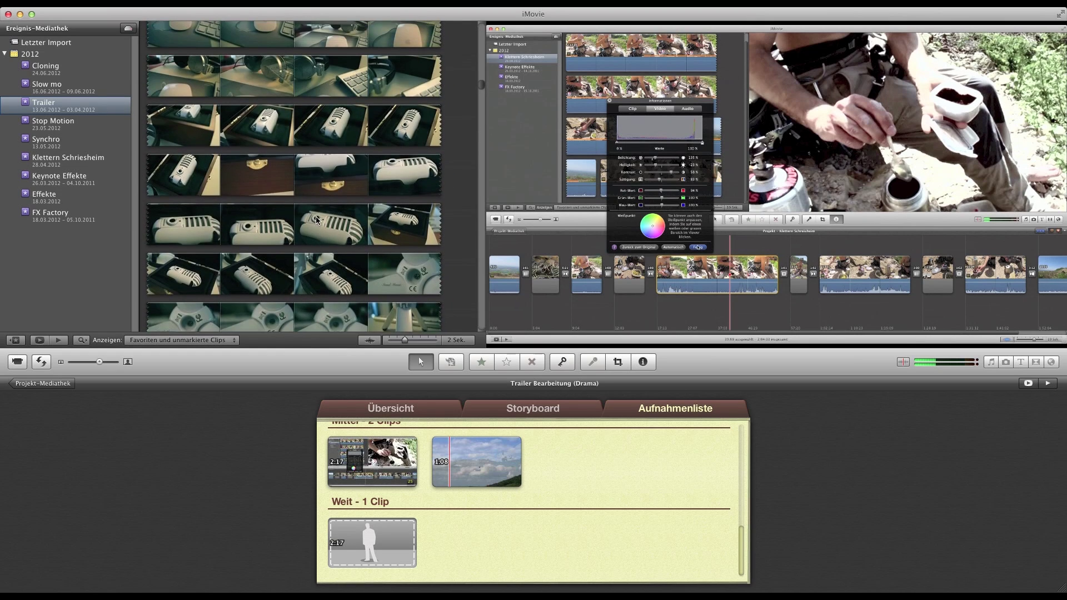
scroll(317, 220, up, 10)
scroll(317, 220, down, 5)
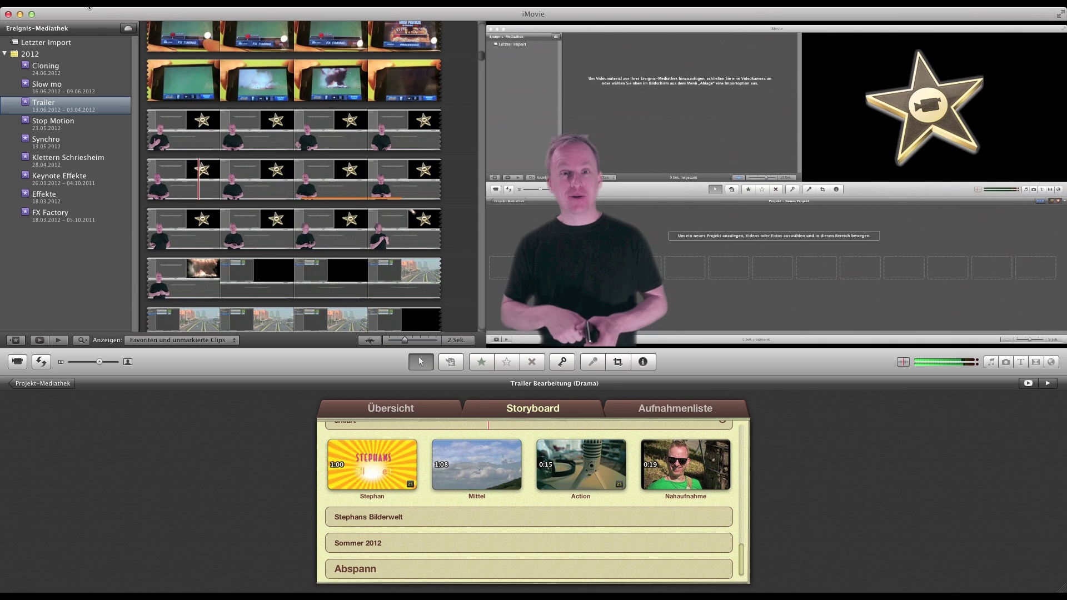
- Convert the finished trailer into a regular editable project
click(88, 7)
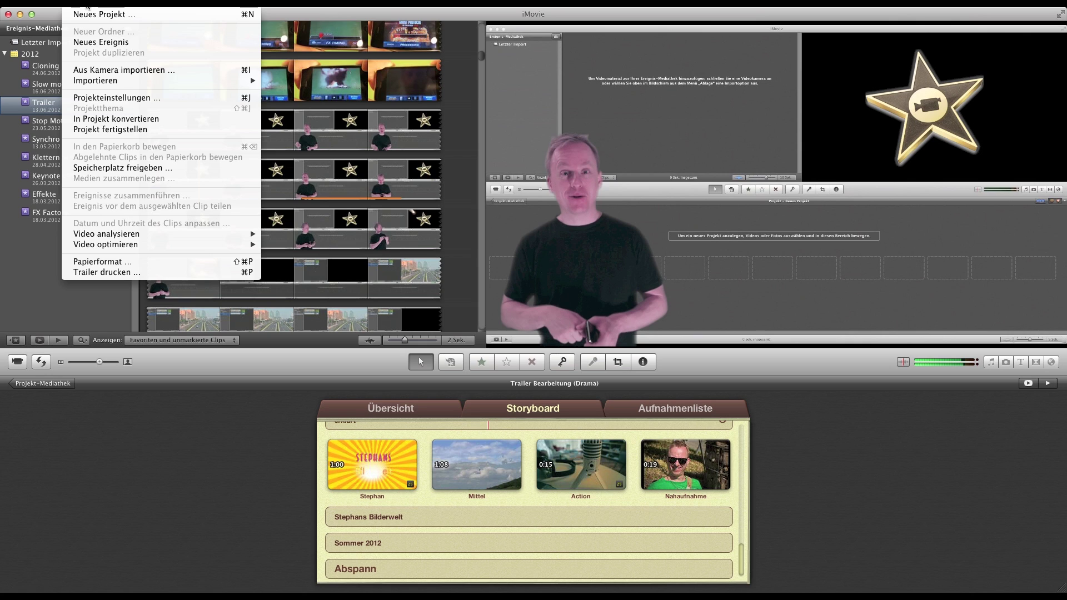
mouse_move(119, 2)
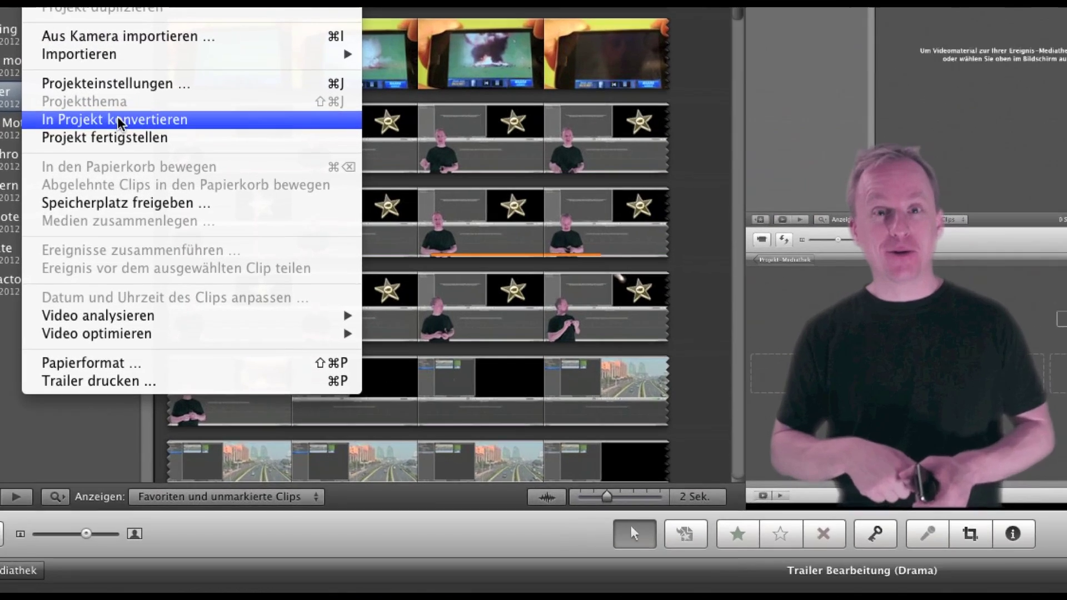
click(119, 119)
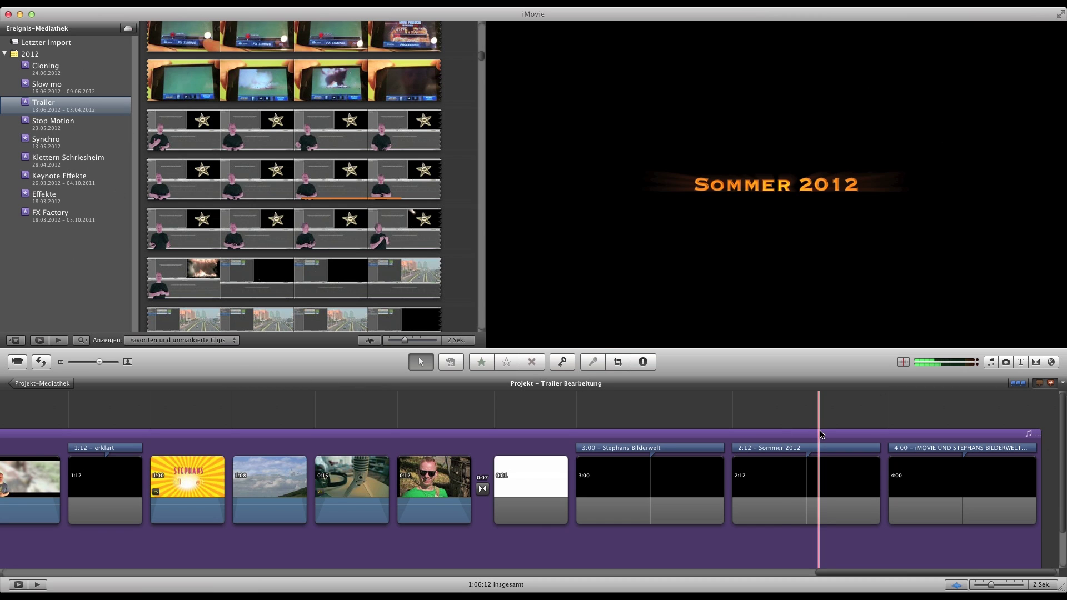
- Examine the converted timeline back to its beginning and select the Clouds sound clip under the opening logo
scroll(785, 419, left, 5)
scroll(784, 418, left, 15)
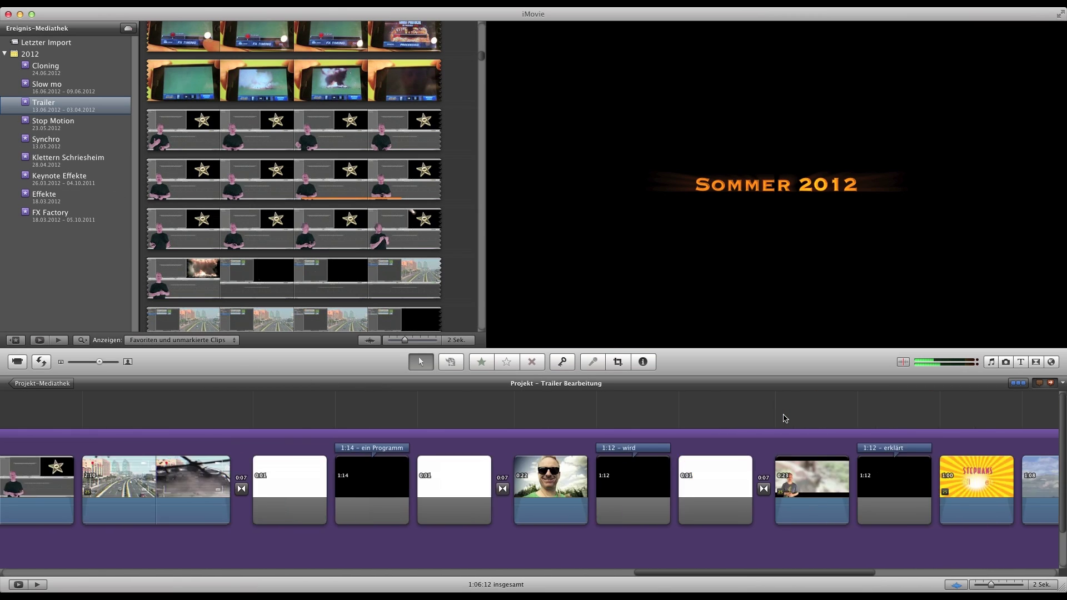
scroll(785, 418, left, 12)
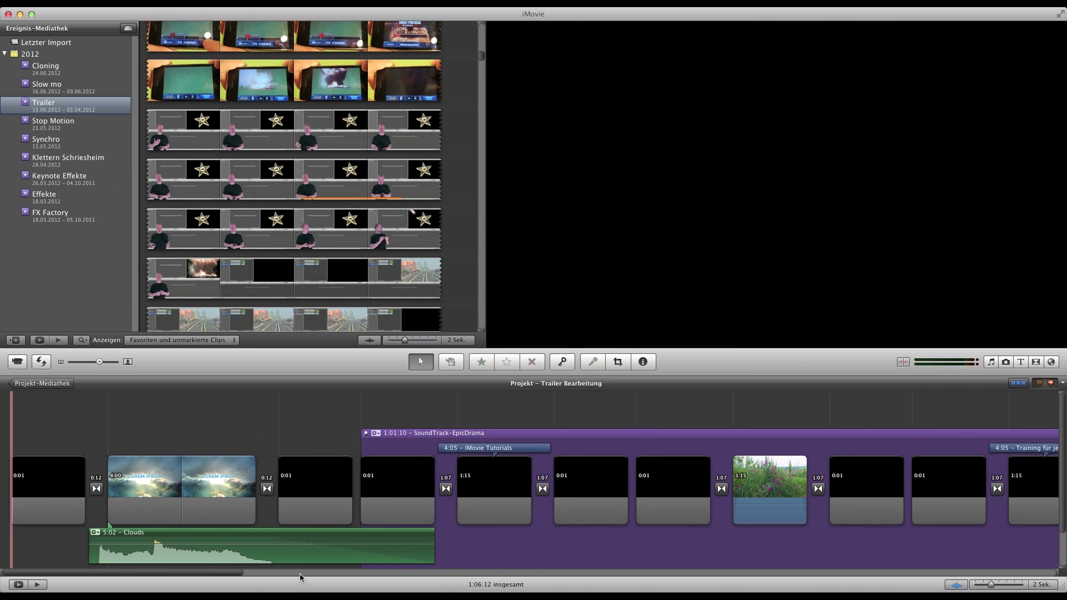
click(300, 535)
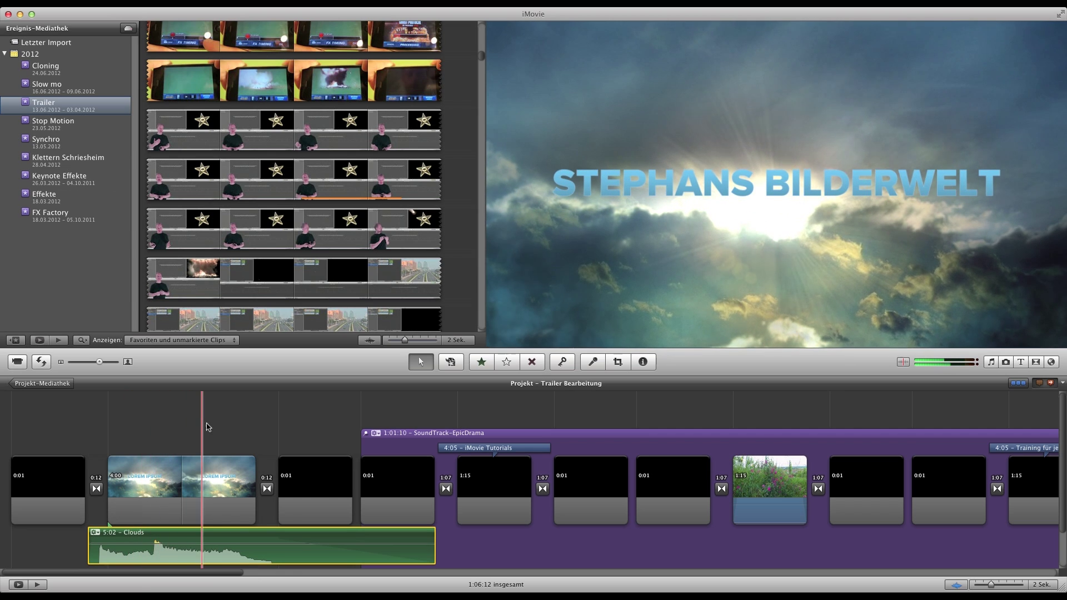
- Show the title styles and examine the alternative backgrounds for the opening cloud logo clip without changing its background
click(211, 484)
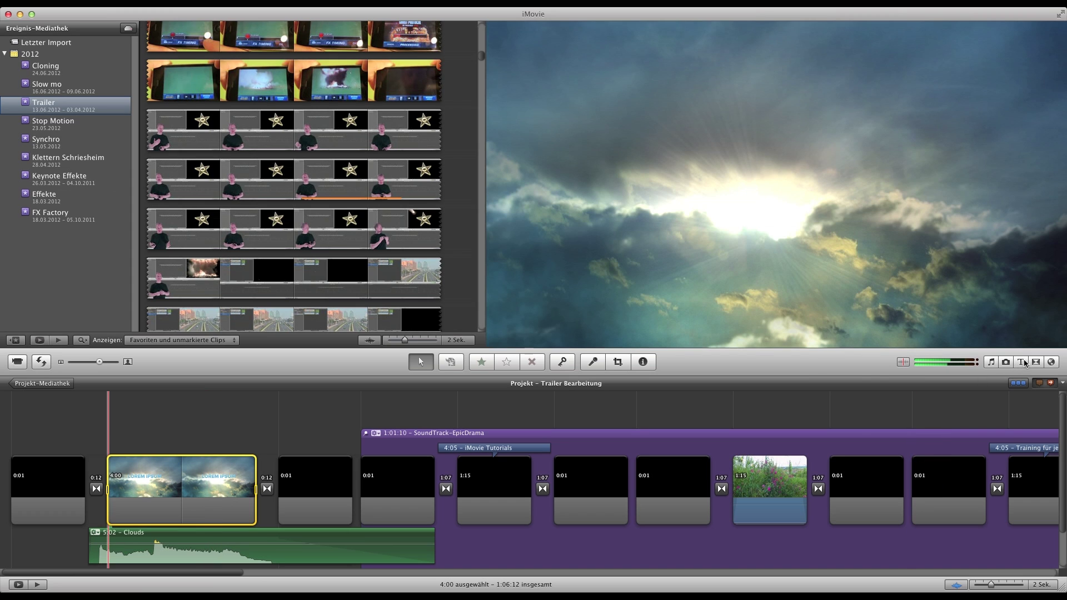
click(1022, 362)
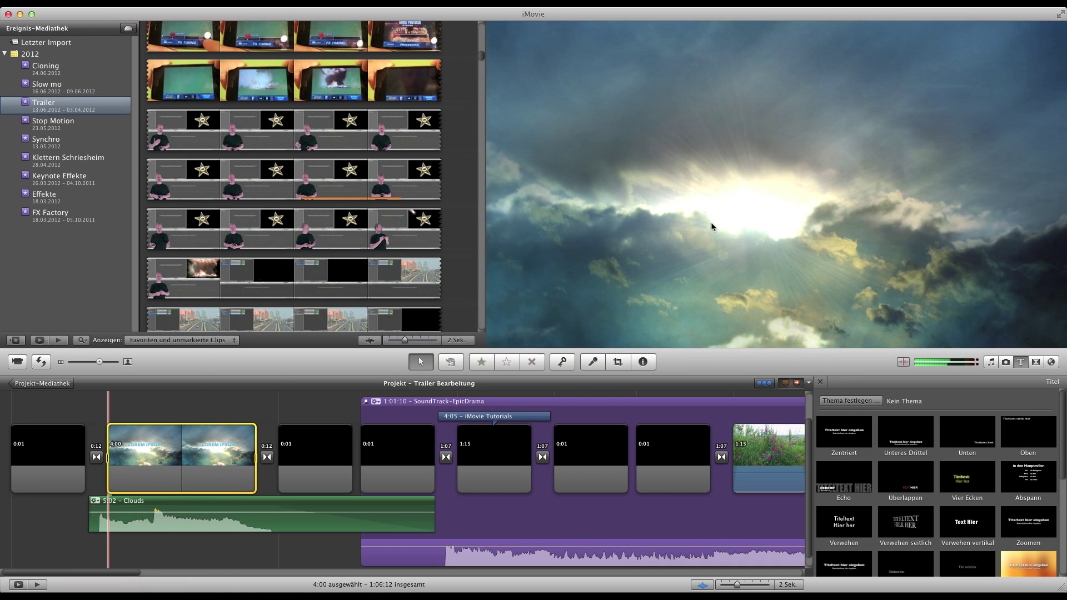
key(i)
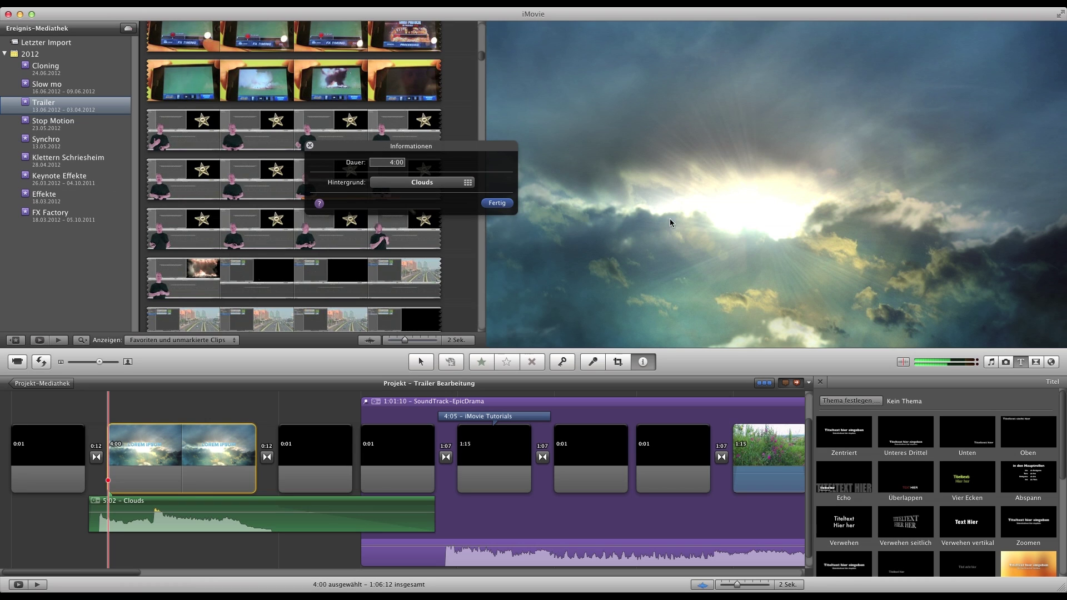
click(469, 183)
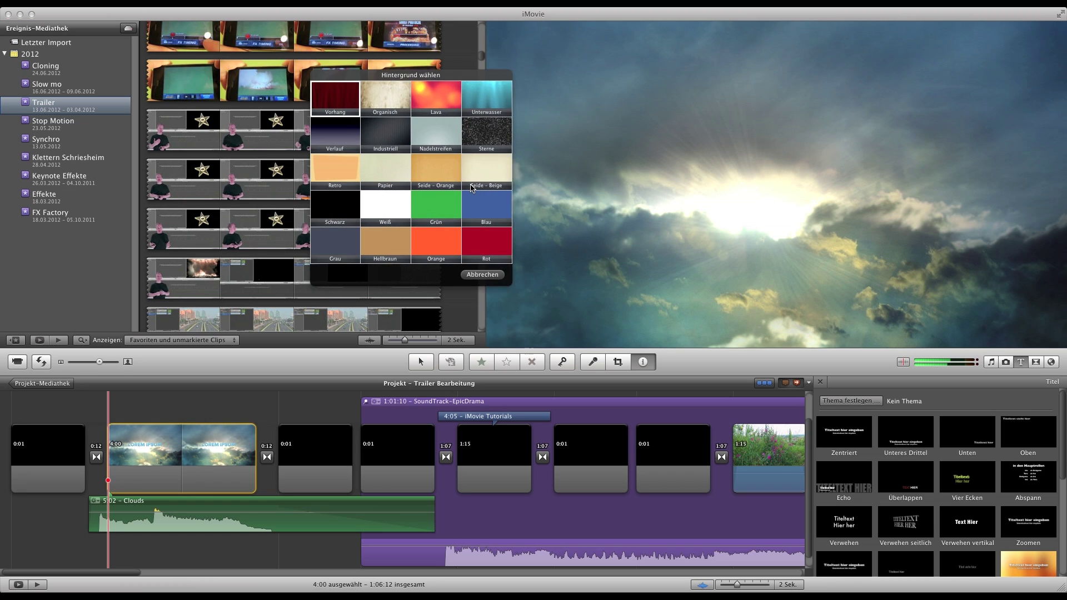
key(Escape)
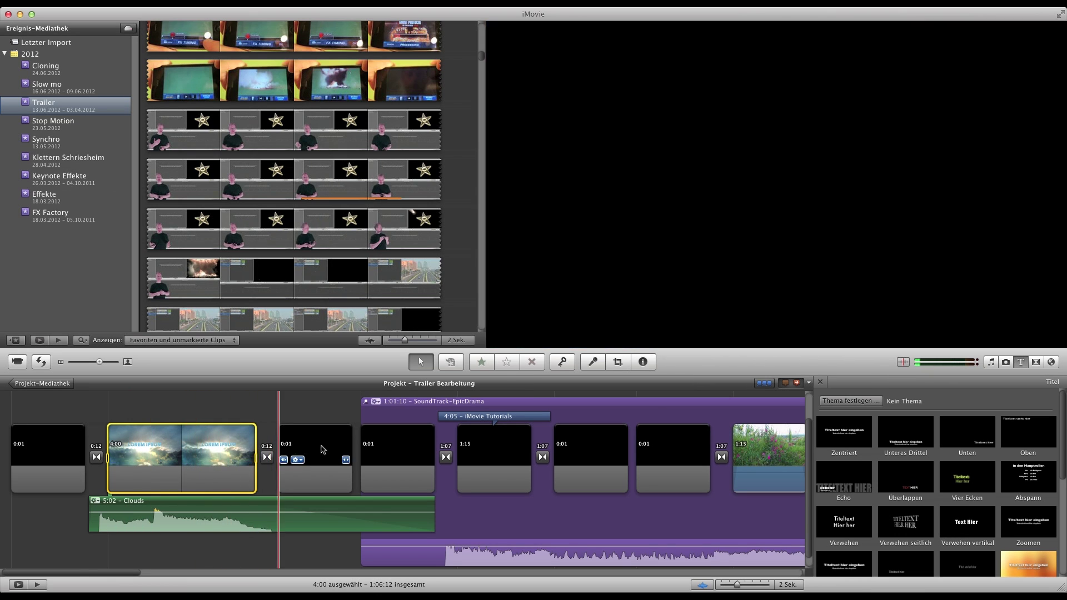
- Open the iMovie Tutorials title for editing and apply the Sepia video effect to the flower meadow clip that follows it
click(495, 416)
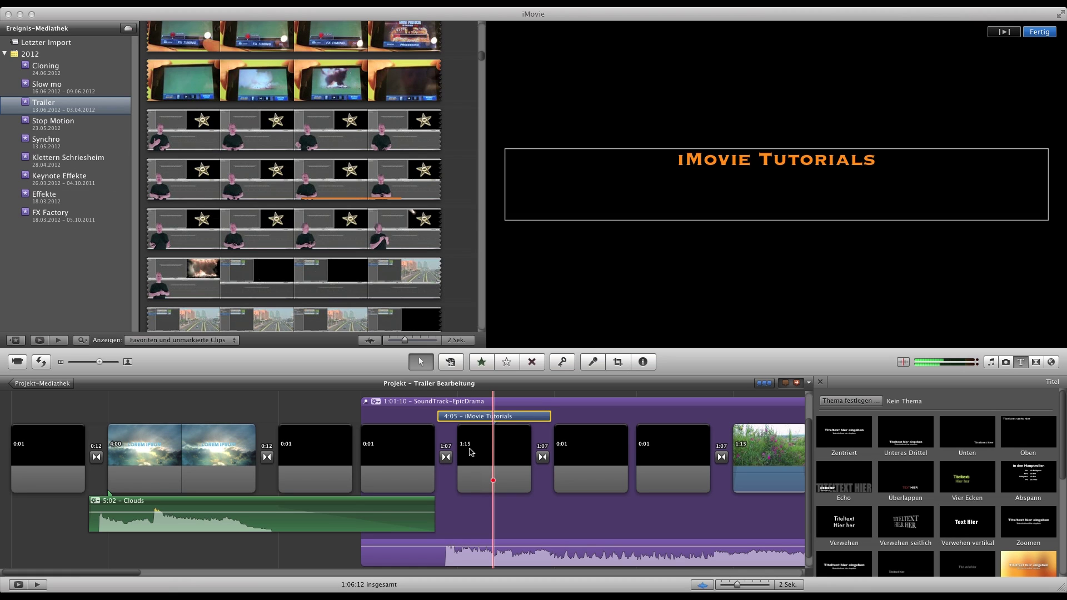
scroll(563, 413, right, 5)
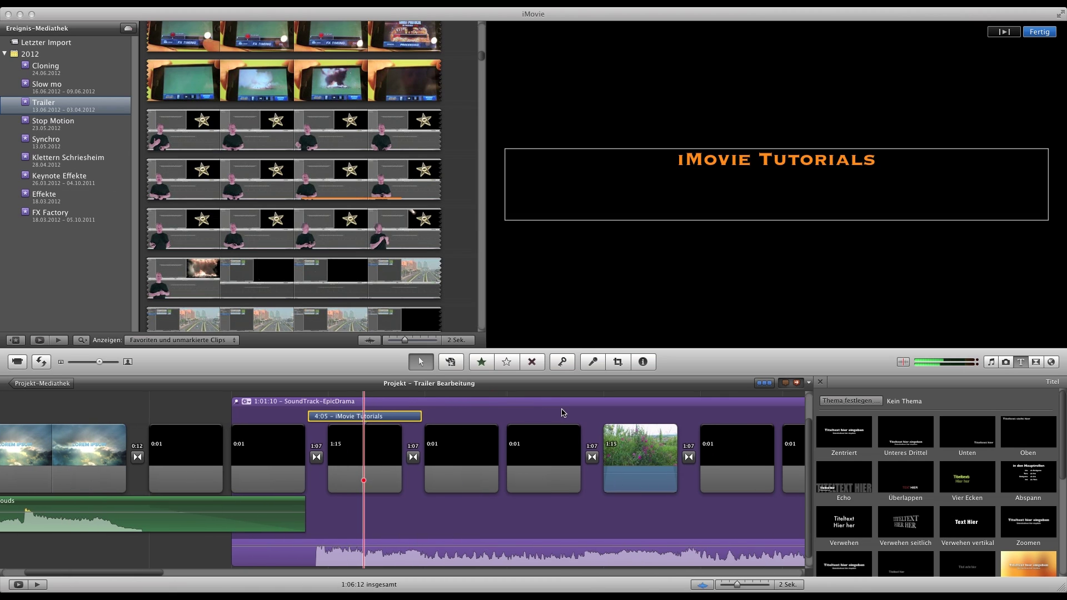
click(643, 447)
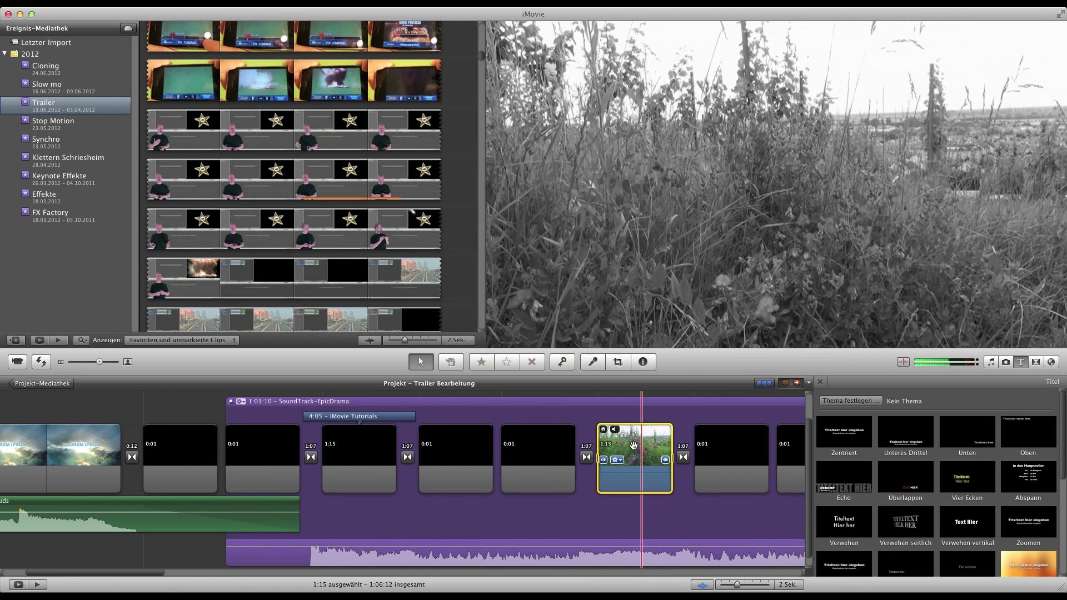
key(i)
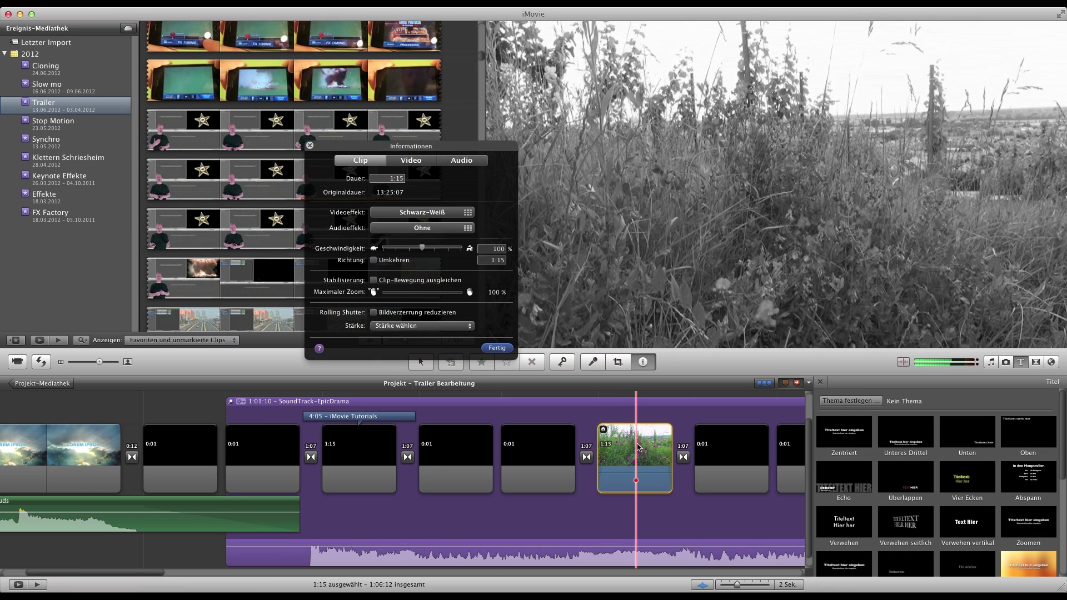
click(470, 215)
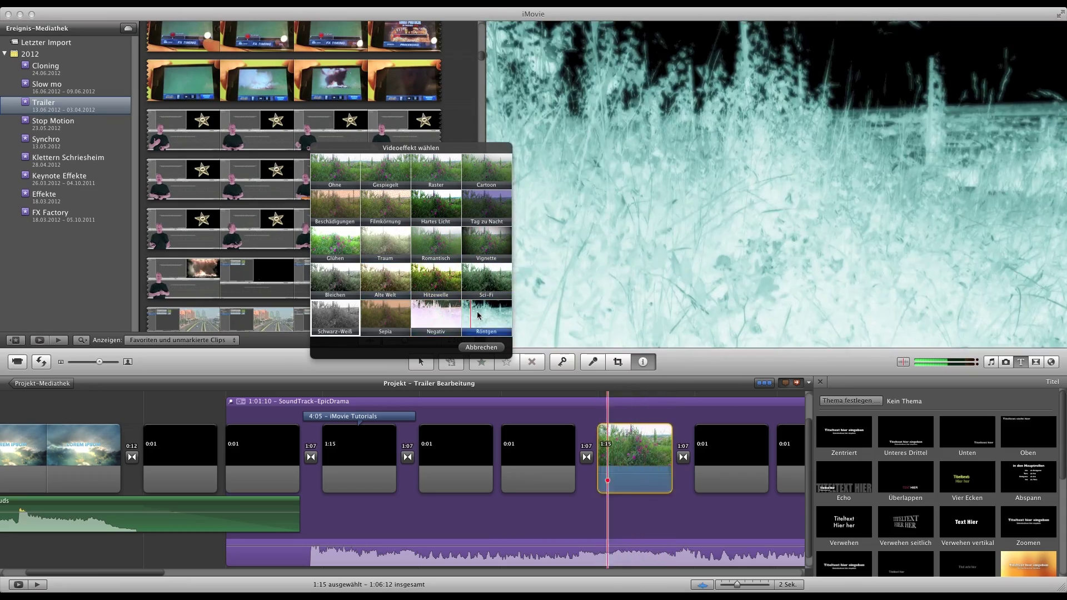
click(376, 316)
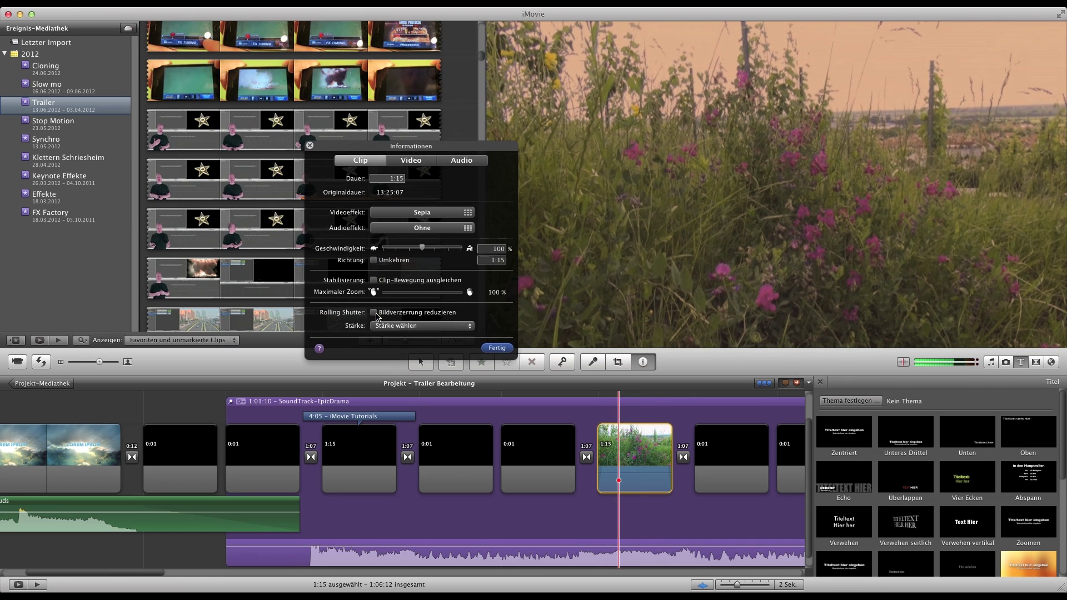
click(497, 348)
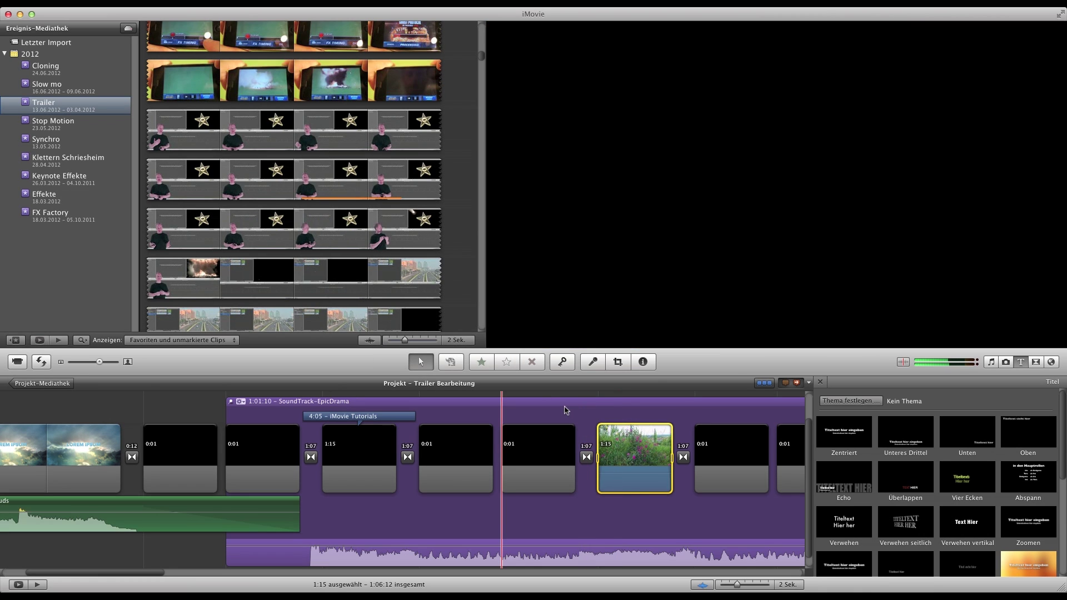
- Restore the muted cloudy sky clip's original sound by setting its volume to 100 %
scroll(565, 410, right, 3)
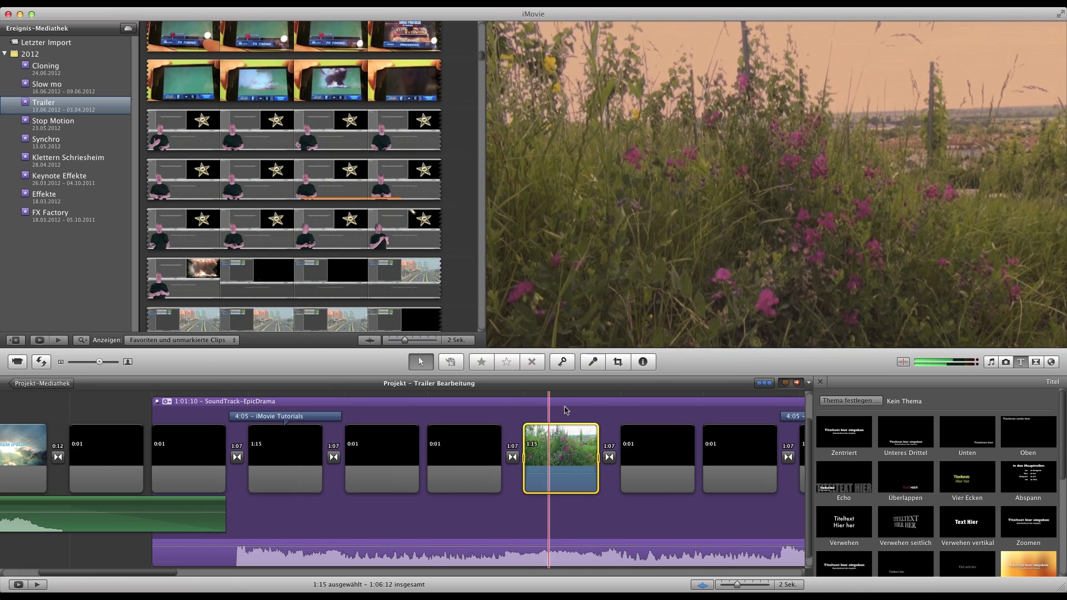
scroll(565, 410, right, 5)
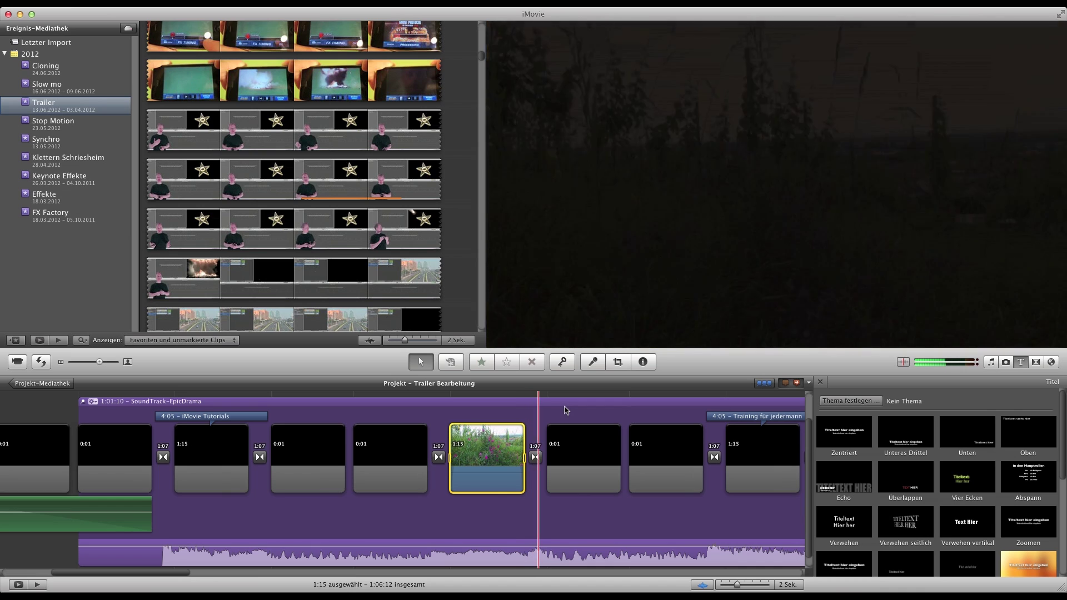
scroll(565, 410, right, 15)
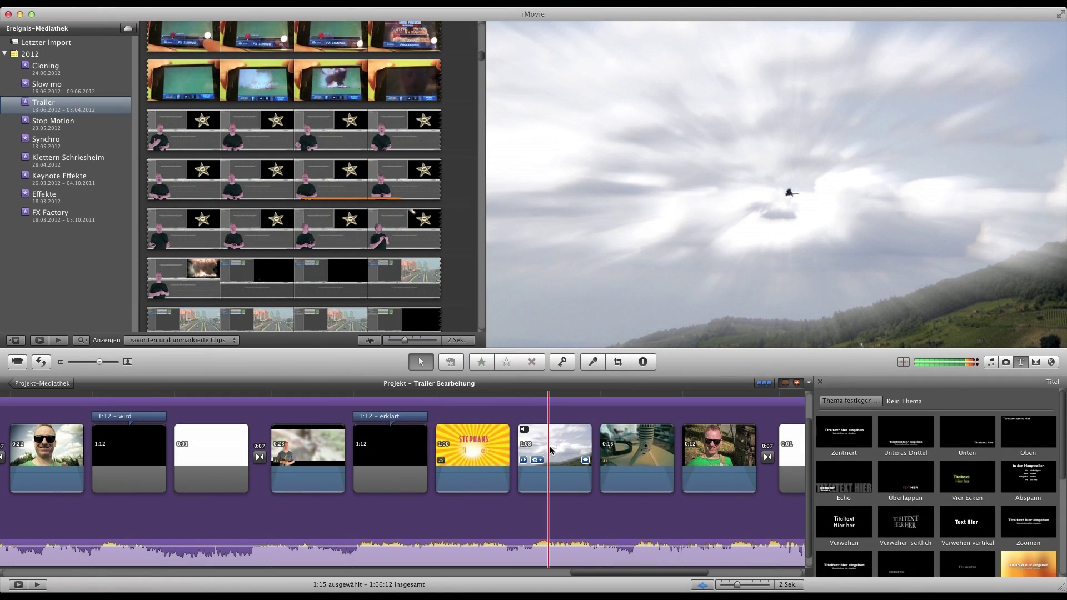
click(551, 451)
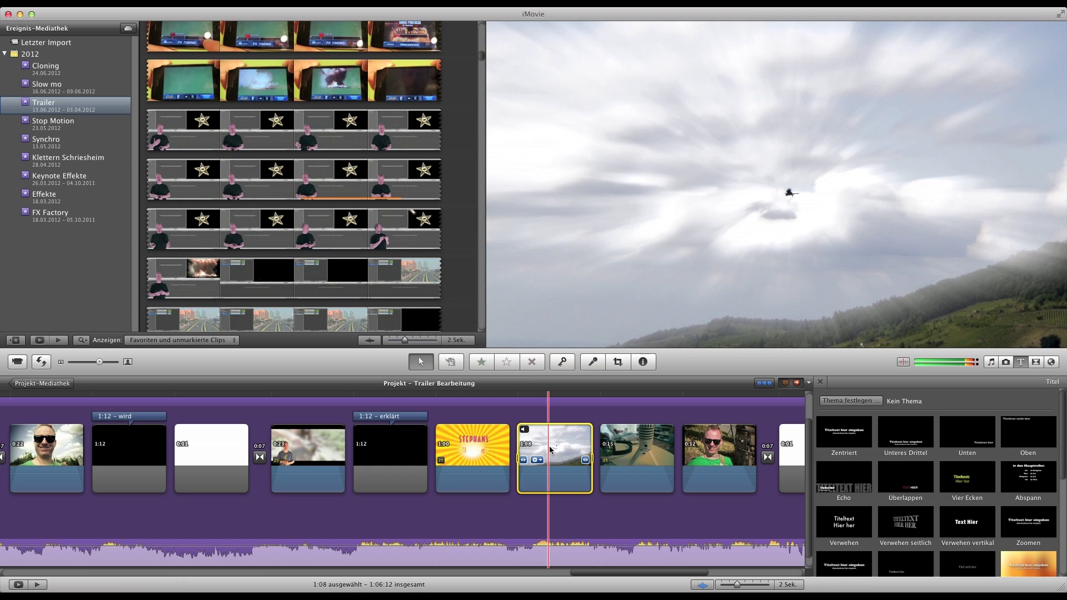
double_click(550, 449)
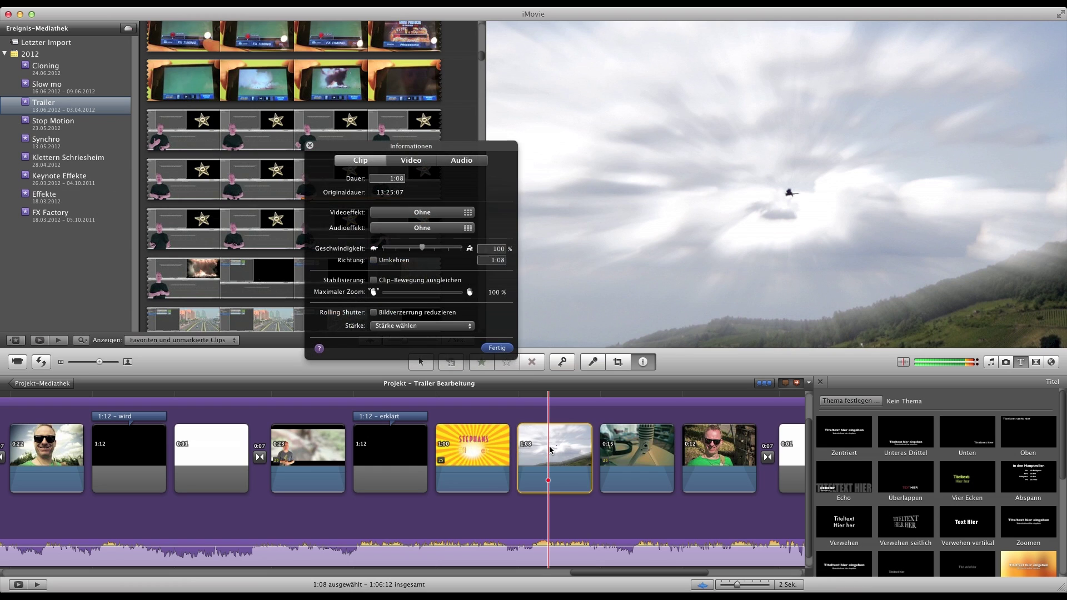
click(470, 164)
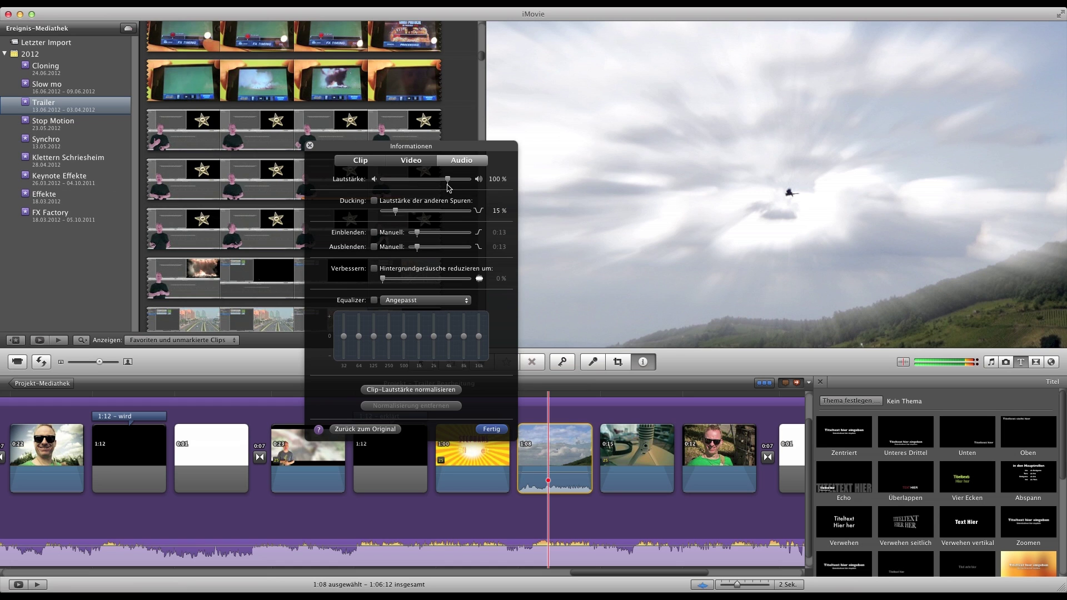
click(491, 430)
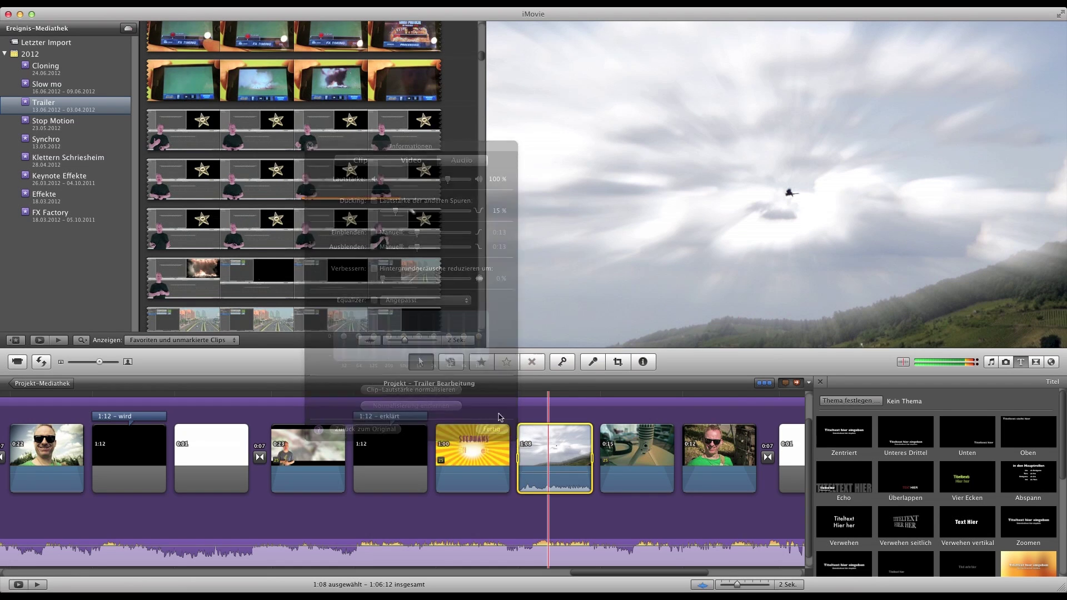
- Play the trailer's ending, move the "erklärt" title over the preceding video clip and play that passage
key(space)
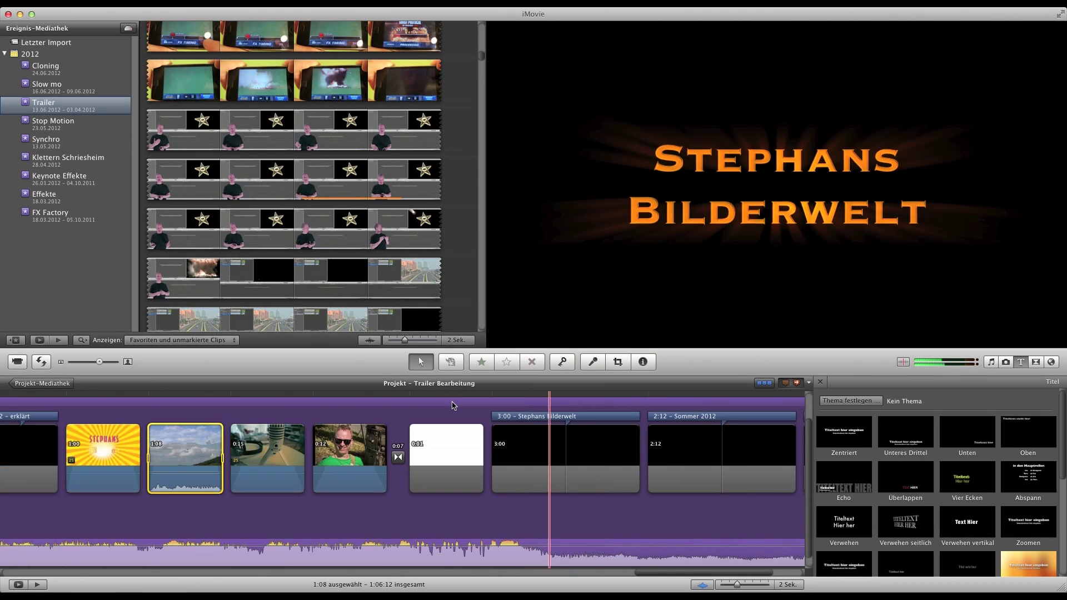
scroll(454, 406, left, 10)
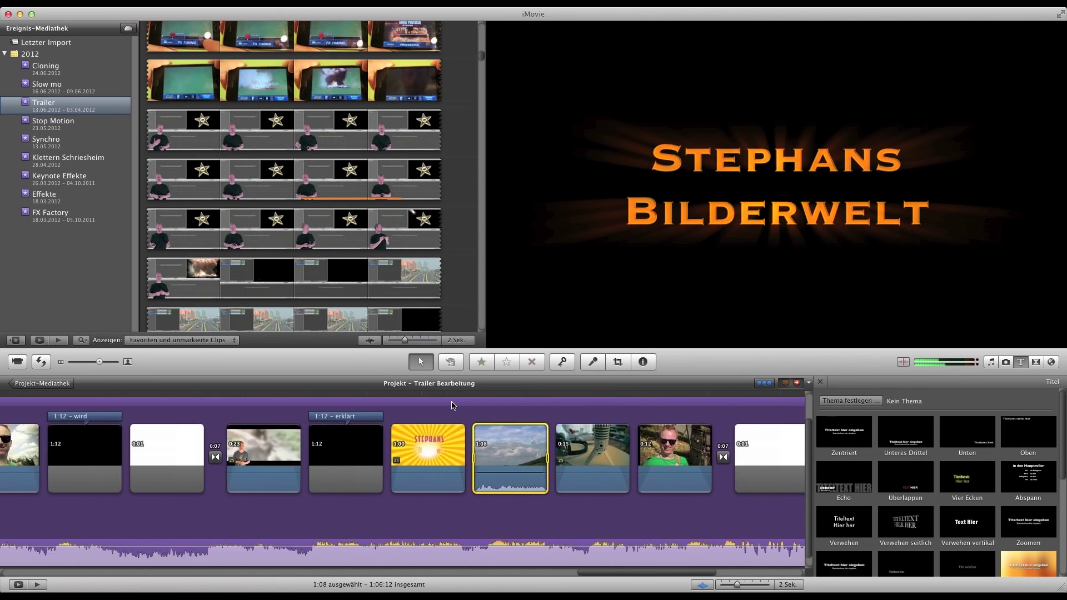
click(434, 417)
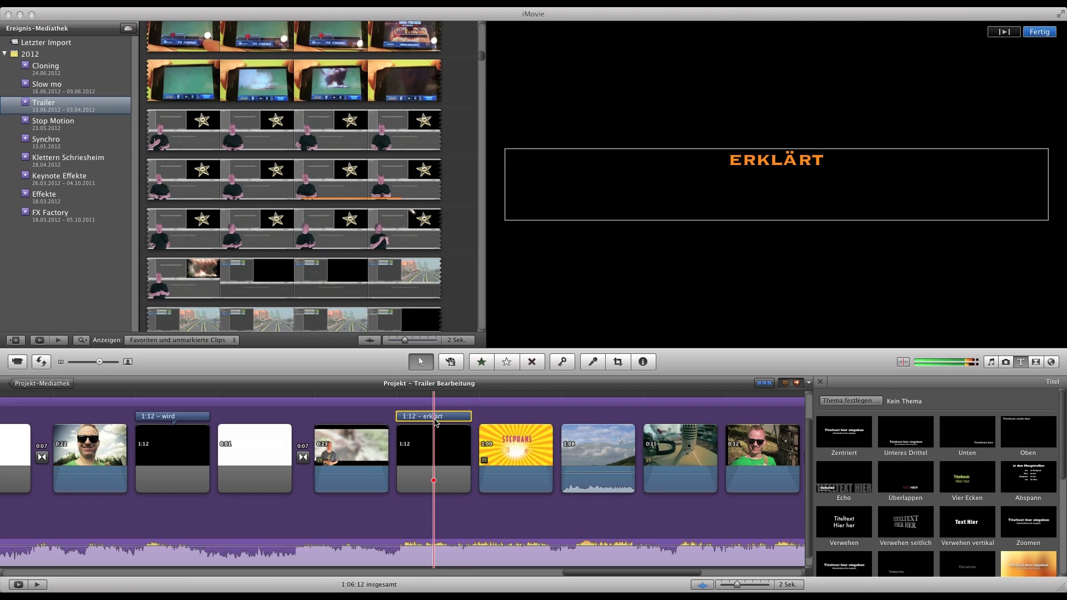
drag(437, 419, 350, 421)
key(space)
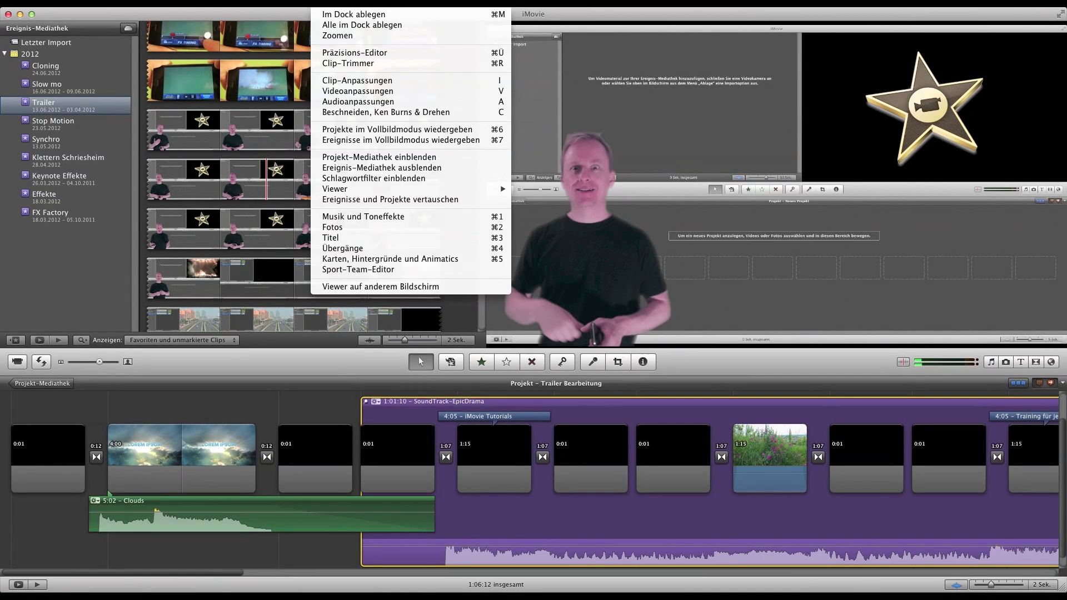
- Start exporting the edited trailer project with QuickTime
mouse_move(278, 3)
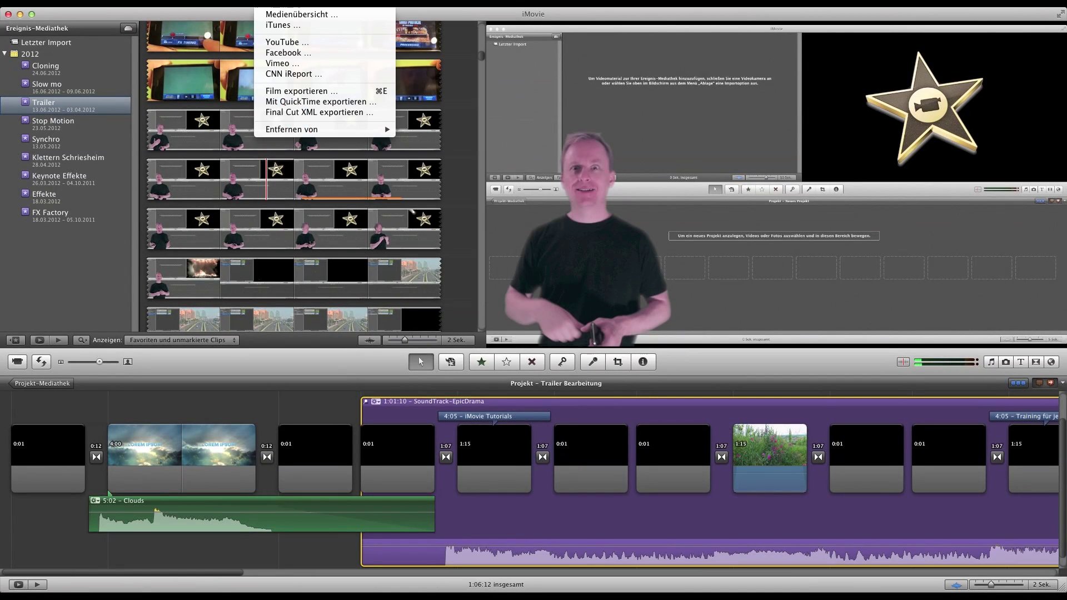
click(312, 102)
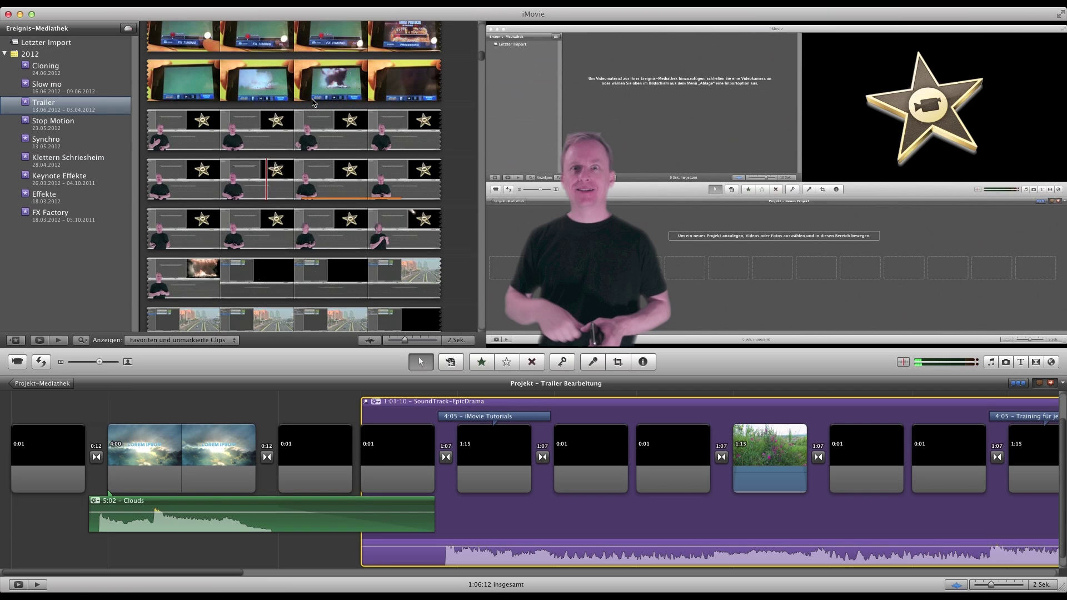